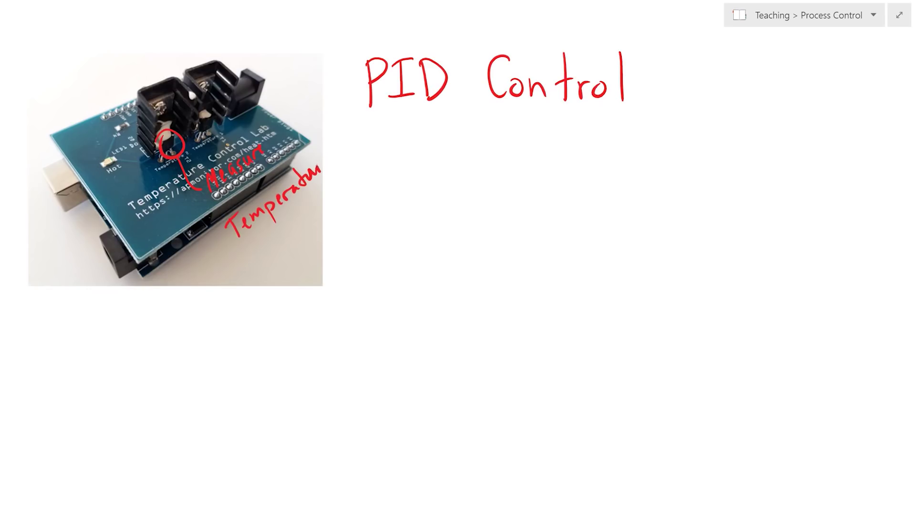
Ink an arrow at the heater on the lab board photo and label it 'Adjust Heater'.
mouse_move(68, 89)
left_mouse_down()
mouse_move(147, 119)
mouse_move(153, 111)
mouse_move(63, 81)
left_mouse_up()
left_click_drag(67, 59, 64, 52)
left_click_drag(75, 50, 71, 66)
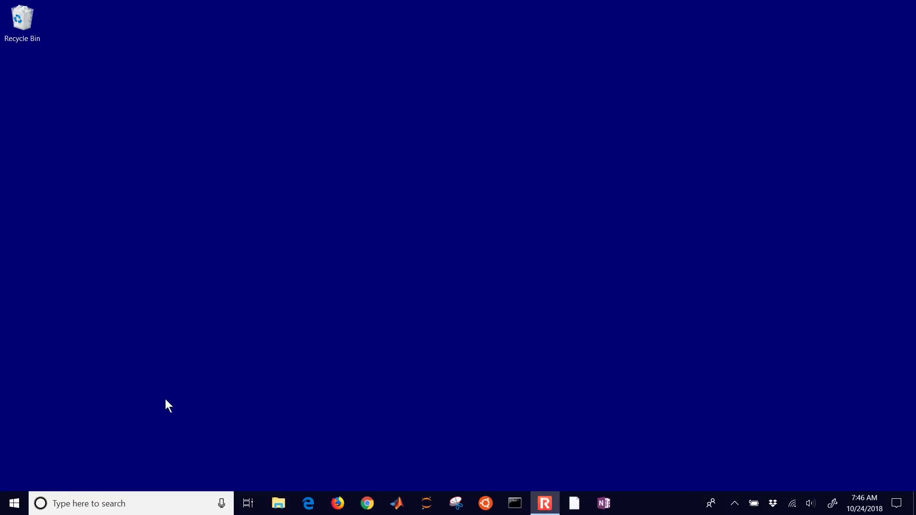
Launch APCO SimTune and open the TCLab One Heater PID Control lab.
left_click(119, 504)
type("simtune")
key("Return")
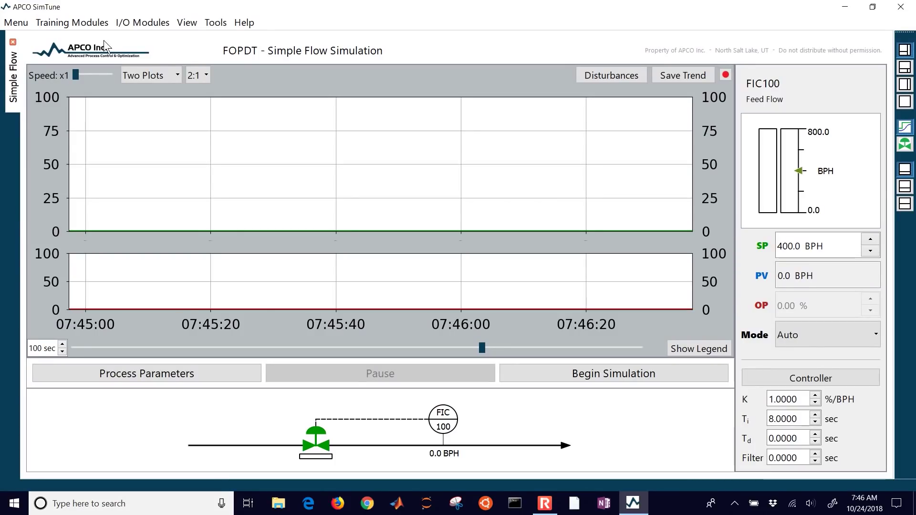
left_click(127, 23)
mouse_move(135, 39)
left_click(237, 42)
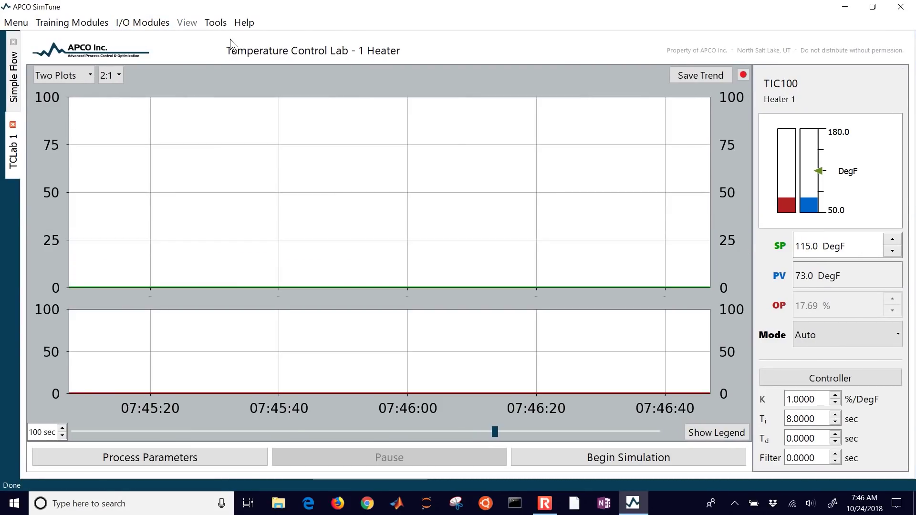
Record data, put the heater loop in Manual at 0% output, and begin the simulation.
left_click(744, 75)
left_click(830, 337)
left_click(824, 368)
key("shift+Tab")
type("0")
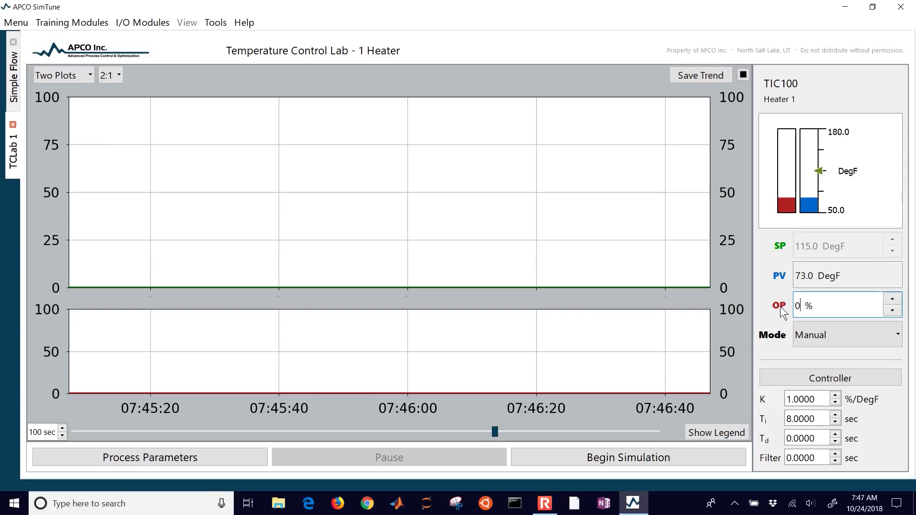
key("Return")
left_click(648, 460)
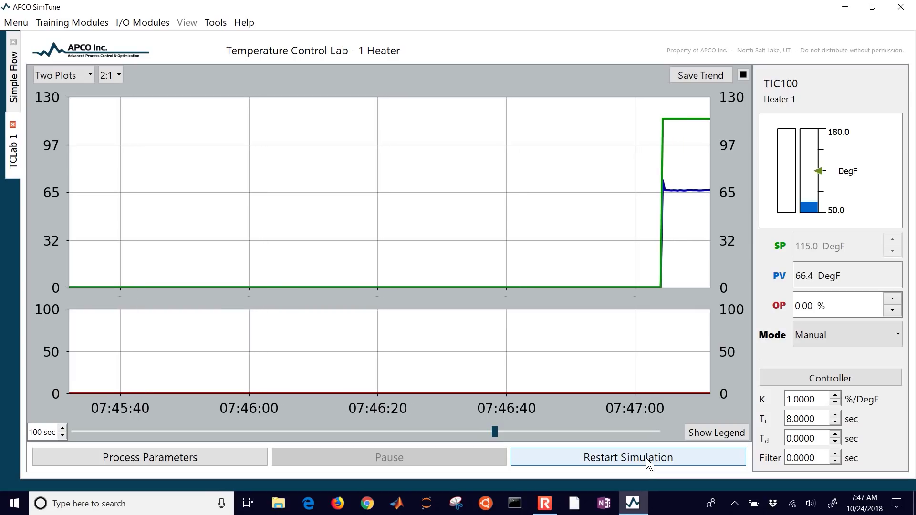
Step the heater output from 0% to 70%.
left_click_drag(823, 306, 786, 310)
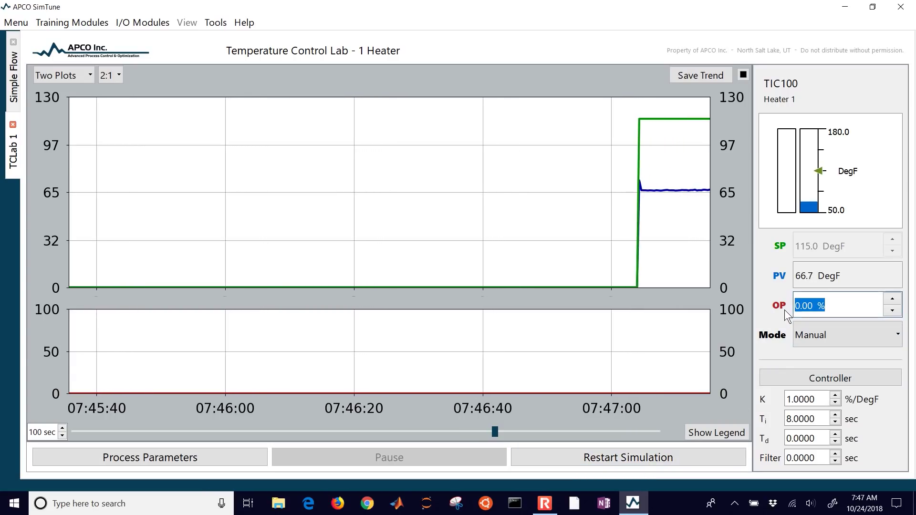
type("70")
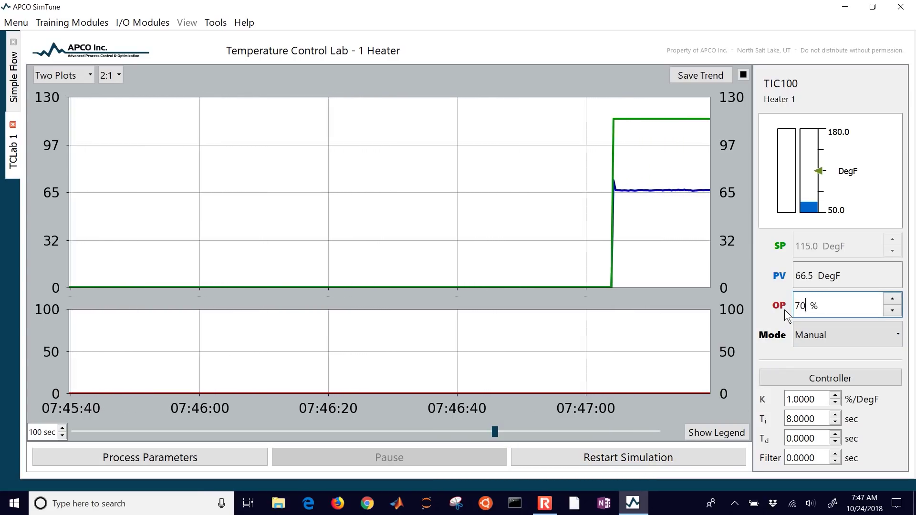
key("Return")
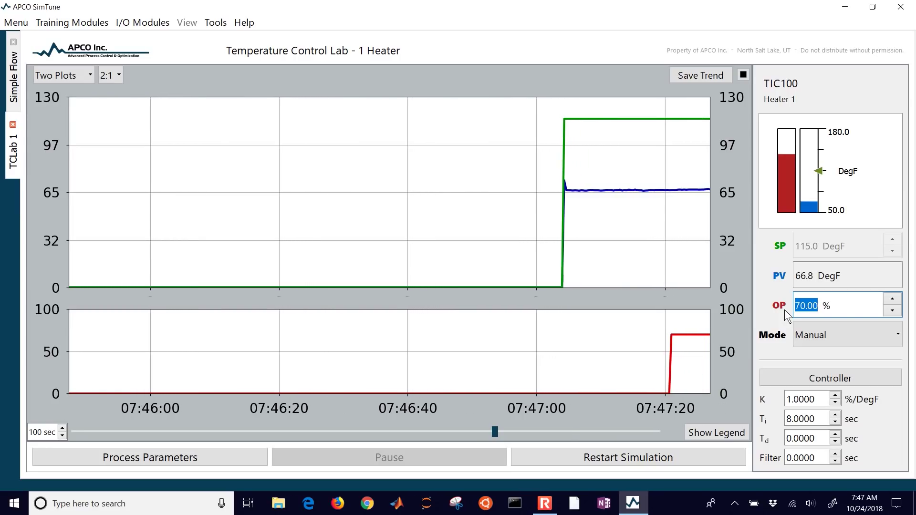
Widen the trend time window to 333 seconds to show the full response.
left_click_drag(494, 431, 609, 431)
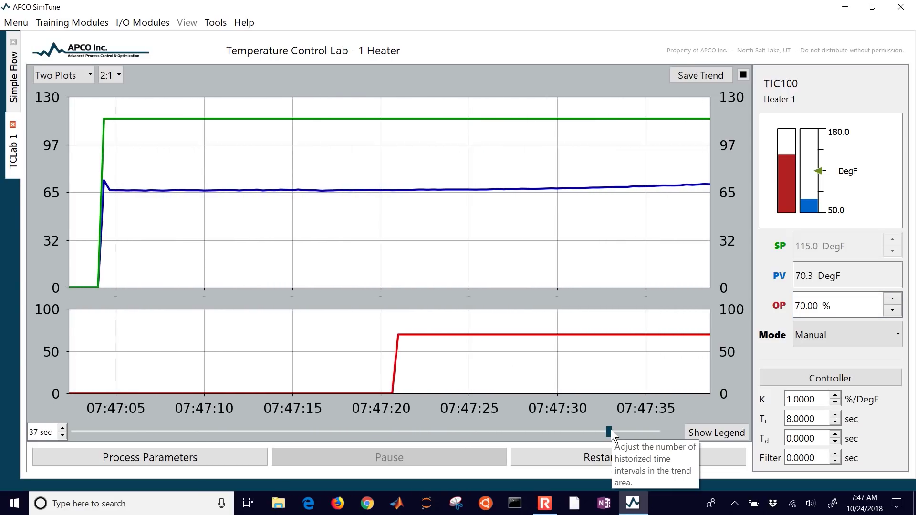
left_click_drag(611, 431, 305, 443)
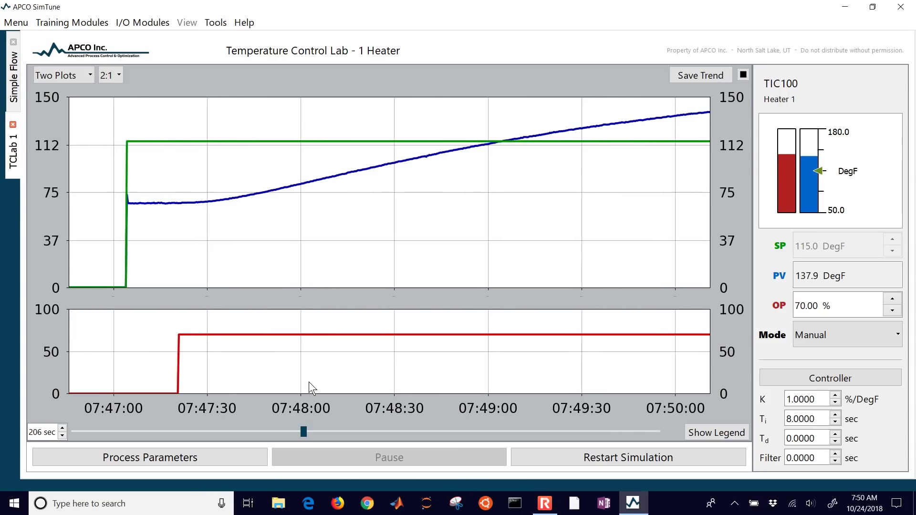
left_click_drag(304, 432, 74, 432)
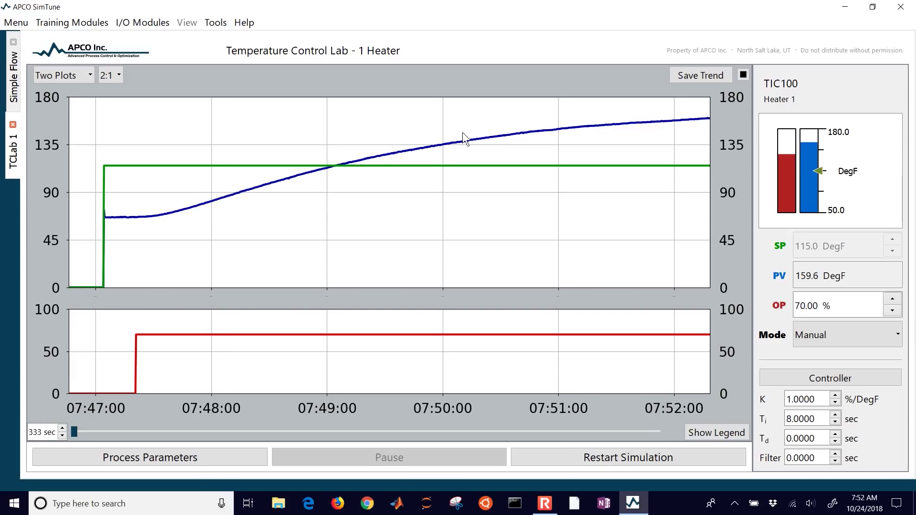
Save the trend figure as Figure_3.png on the Desktop and close the figure window.
left_click(698, 74)
left_click(242, 91)
left_click(155, 169)
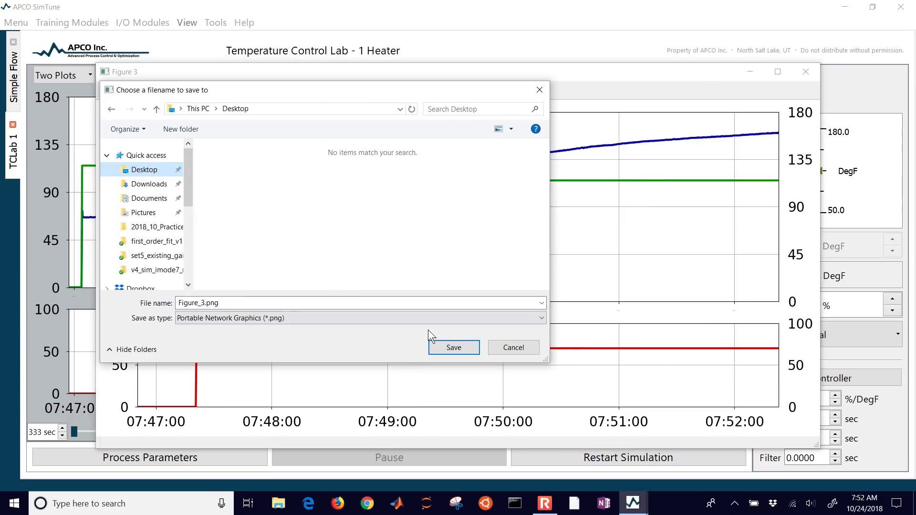
left_click(443, 348)
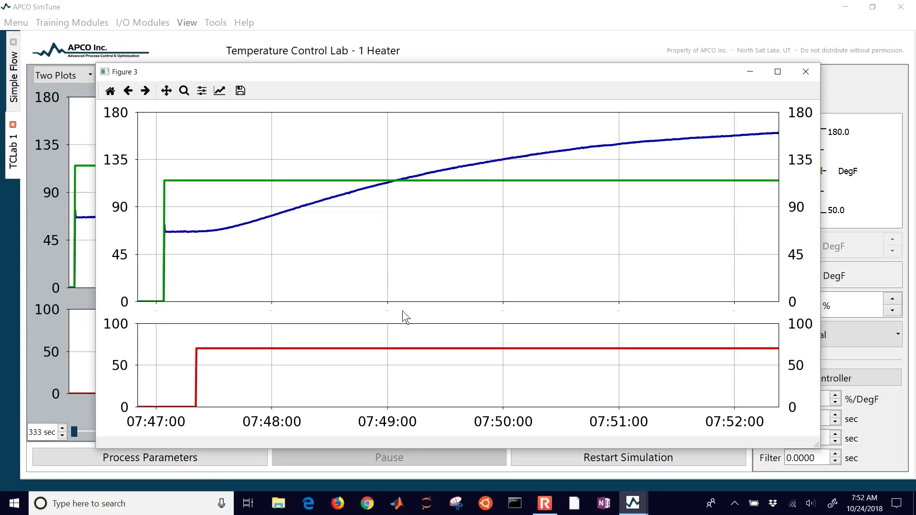
left_click(804, 72)
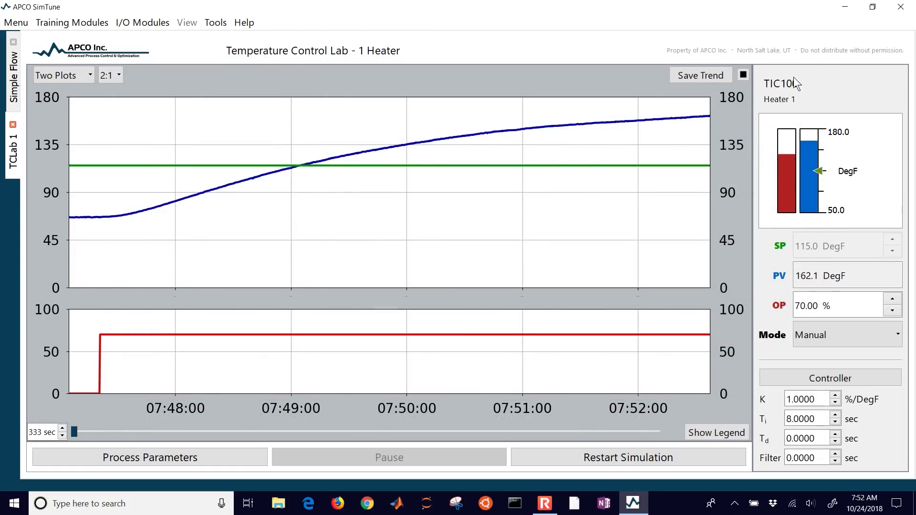
Stop data recording and write item 1 as Kp = Δy/Δu beside the plot.
left_click(743, 75)
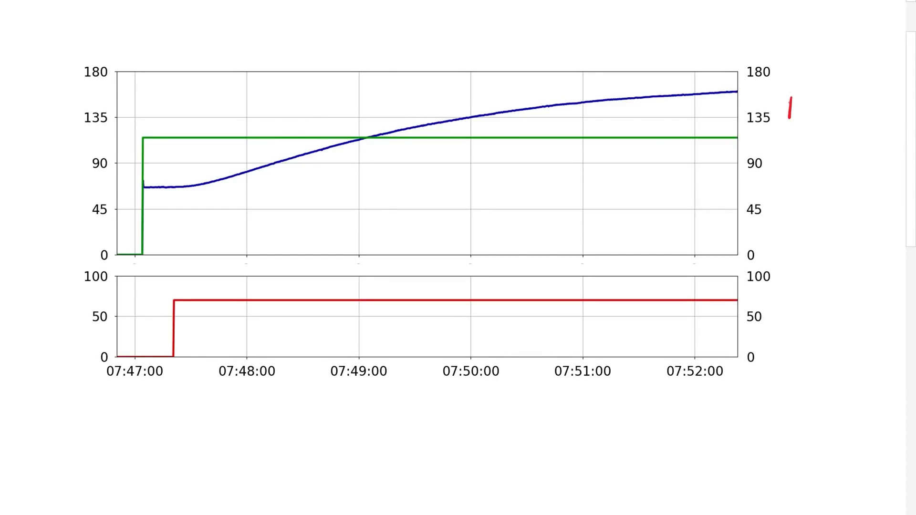
left_click_drag(793, 88, 801, 113)
left_click_drag(805, 115, 835, 109)
left_click_drag(855, 84, 862, 99)
left_click_drag(865, 85, 868, 112)
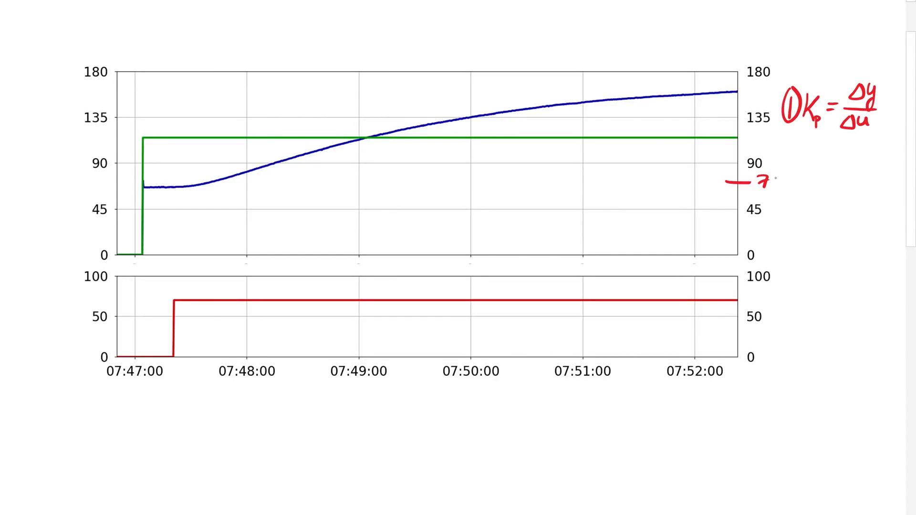
Mark the temperature rise Δy=90 and the output step Δu=70 with arrows on the plot.
left_click_drag(720, 93, 715, 179)
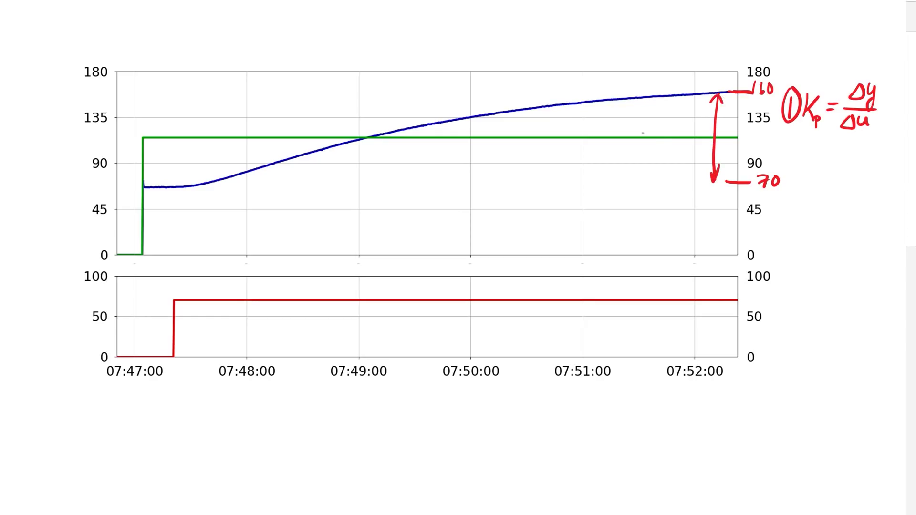
left_click_drag(651, 120, 653, 136)
left_click_drag(657, 124, 661, 148)
left_click_drag(670, 125, 686, 135)
left_click_drag(697, 117, 697, 118)
left_click_drag(702, 355, 712, 300)
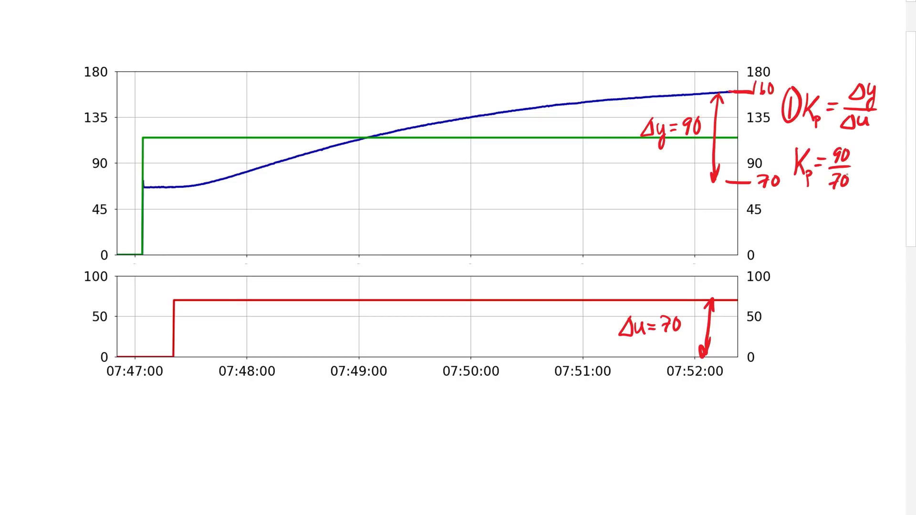
Compute 90/70 = 1.2857 and write Kp = 1.29 below the formula.
type("=1.2857")
left_click_drag(792, 203, 791, 228)
left_click_drag(804, 201, 804, 225)
left_click_drag(803, 221, 804, 239)
left_click_drag(814, 213, 819, 212)
left_click_drag(814, 218, 830, 222)
left_click(834, 220)
left_click_drag(841, 205, 845, 220)
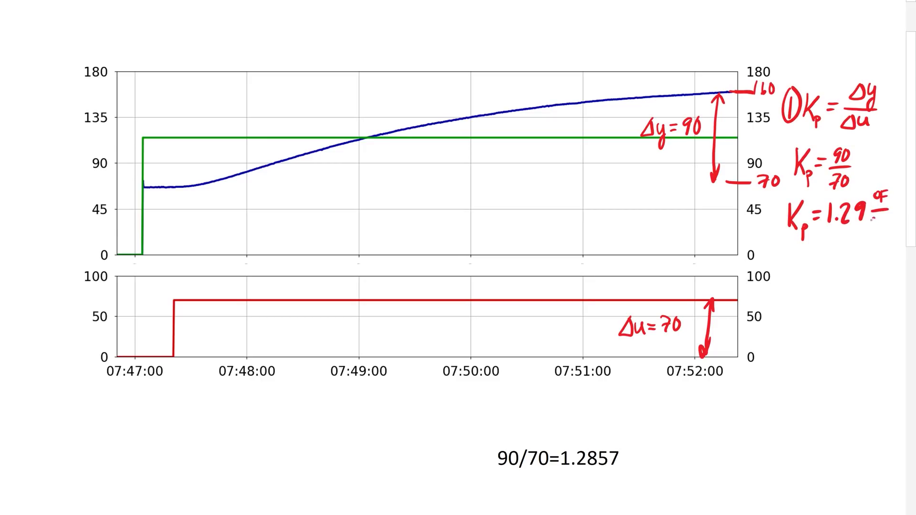
Start item 2, Θp dead-time, and draw vertical lines at the output step and response start.
left_click_drag(780, 284, 787, 286)
left_click_drag(787, 261, 807, 264)
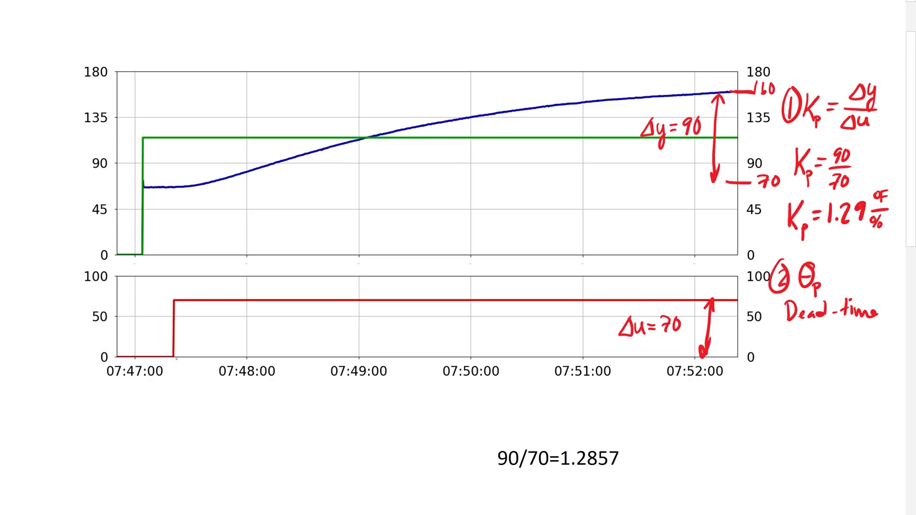
left_click_drag(168, 431, 184, 100)
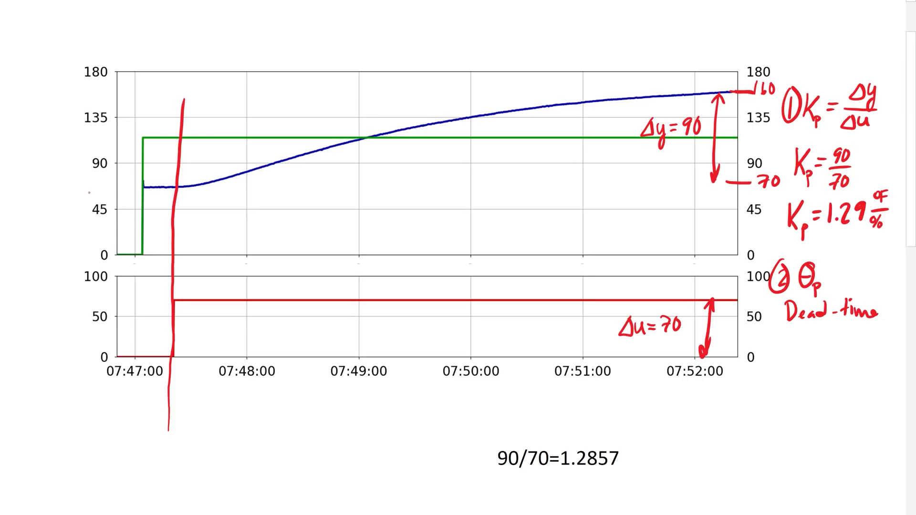
left_click_drag(271, 163, 388, 133)
left_click_drag(218, 140, 208, 431)
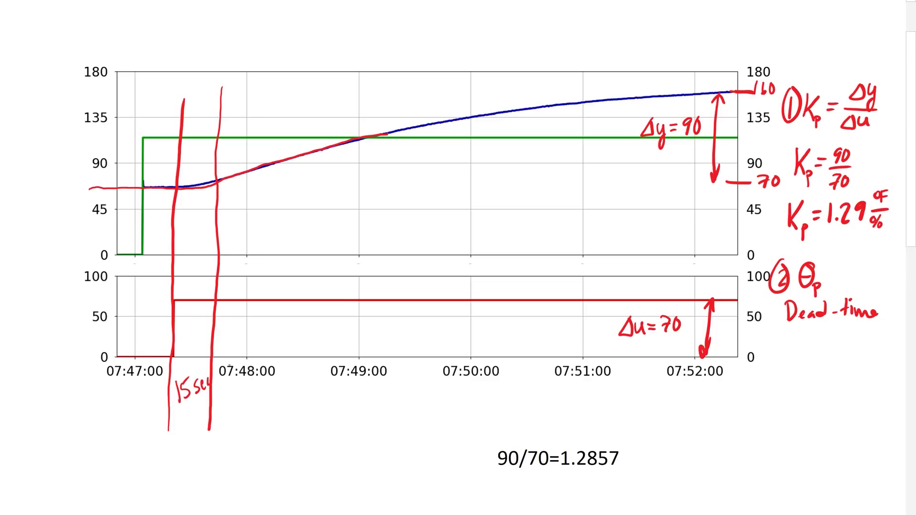
Note Θp = 15 sec and begin item 3, Tp.
left_click_drag(785, 334, 779, 352)
left_click_drag(777, 343, 786, 343)
left_click_drag(790, 349, 791, 364)
left_click_drag(802, 340, 807, 341)
left_click_drag(802, 343, 808, 344)
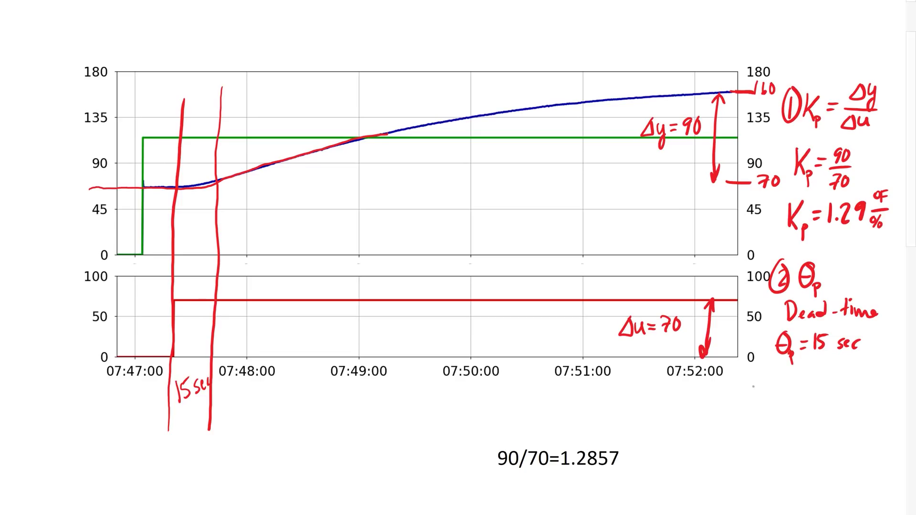
left_click_drag(755, 386, 756, 402)
left_click_drag(762, 378, 769, 384)
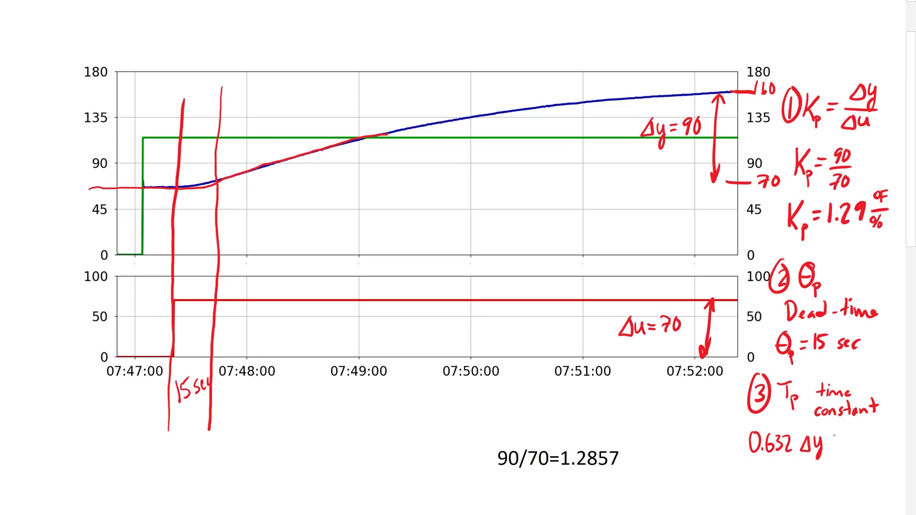
Calculate 0.632×90 = 56.88 and 56.88+70 = 126.88 in a OneNote math box.
type("0.63")
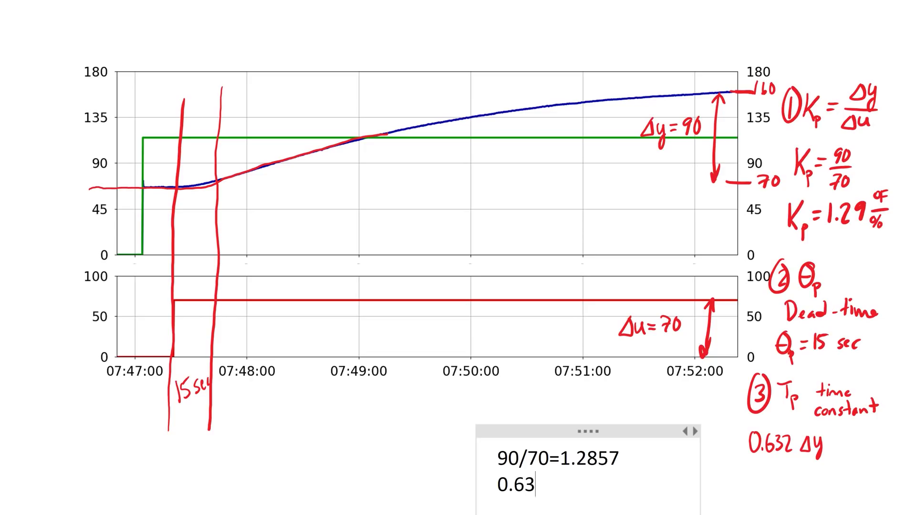
type("2*90")
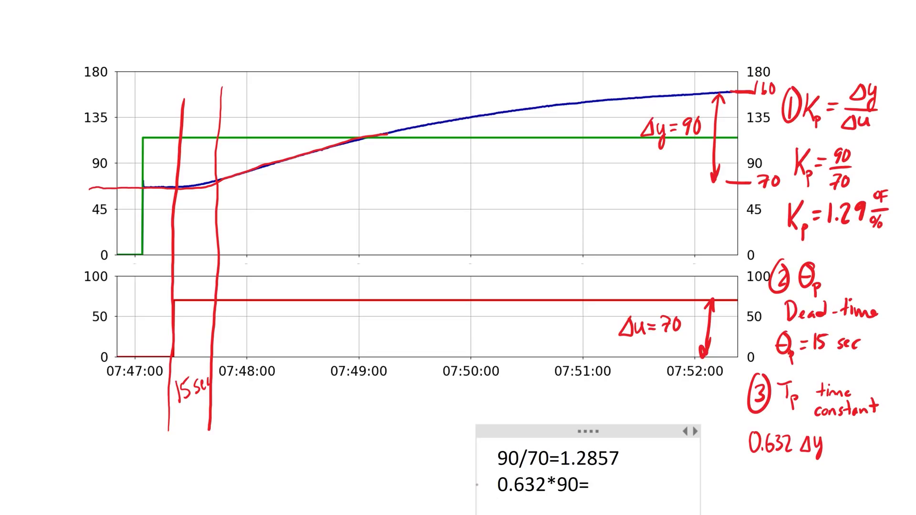
type("=")
key("Return")
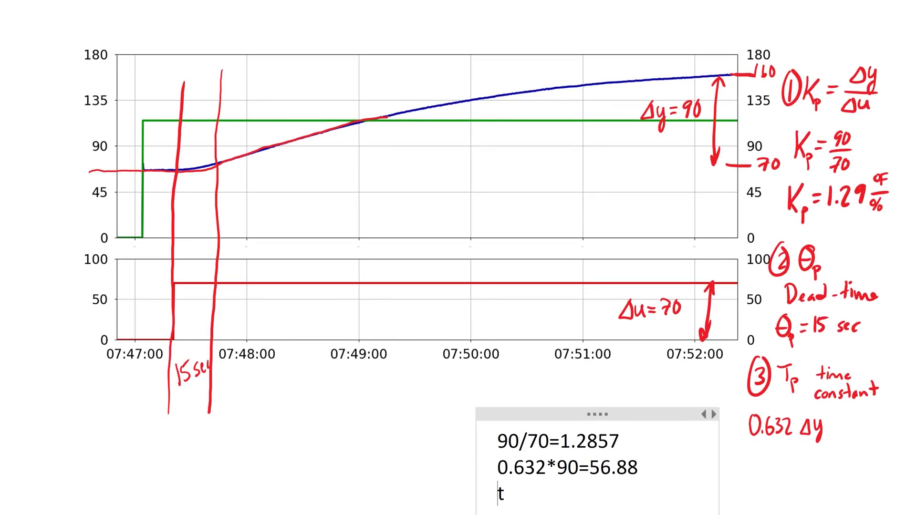
type("56.88")
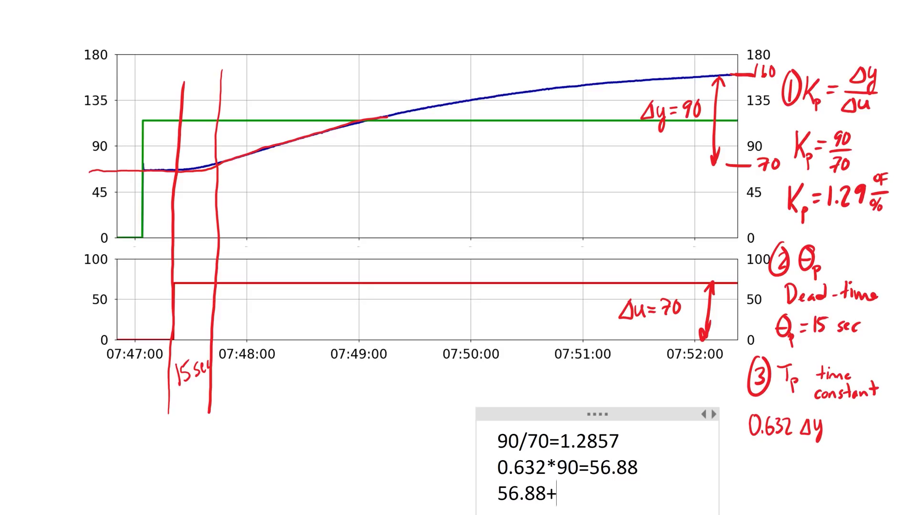
type("+70=")
key("Return")
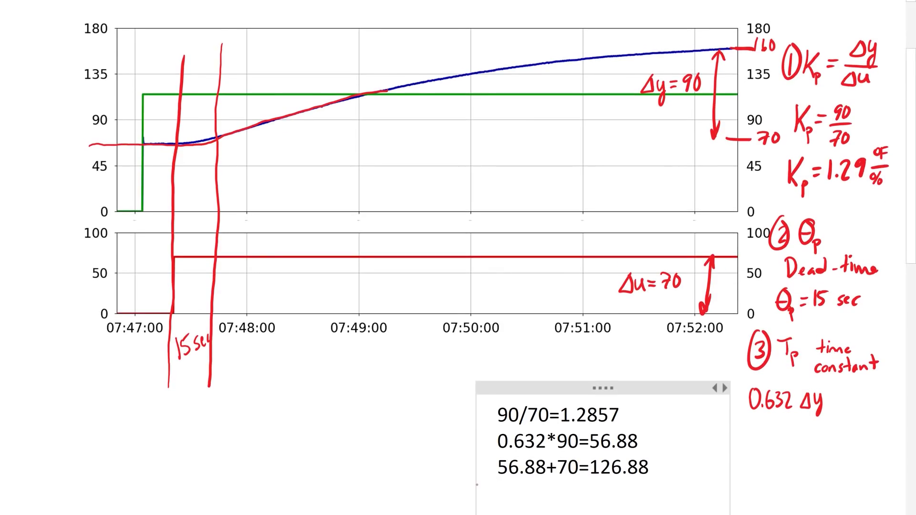
left_click(114, 89)
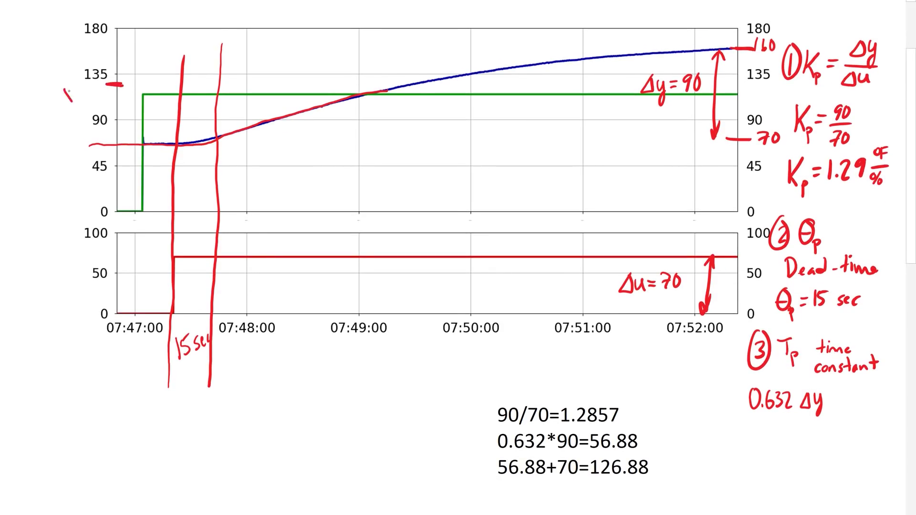
Ink the 126.88 level, draw the time-constant line, and label the dead-time gap θp.
left_click_drag(72, 89, 83, 98)
left_click_drag(89, 89, 85, 95)
left_click_drag(428, 11, 426, 191)
left_click_drag(263, 142, 422, 143)
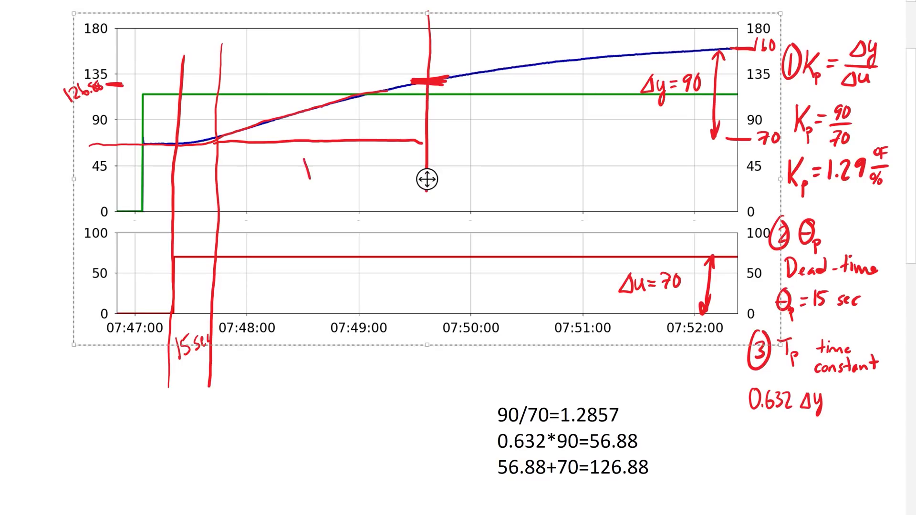
left_click_drag(192, 154, 191, 153)
left_click_drag(186, 169, 192, 168)
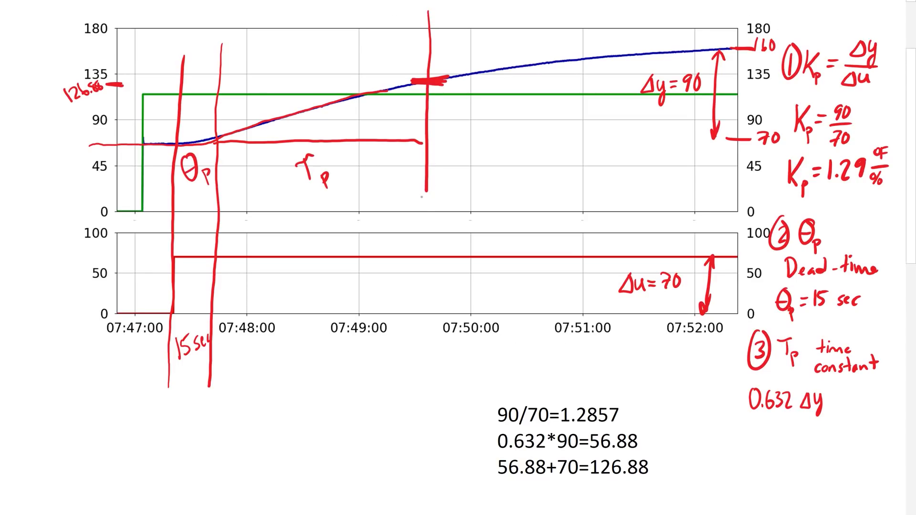
left_click_drag(427, 185, 420, 330)
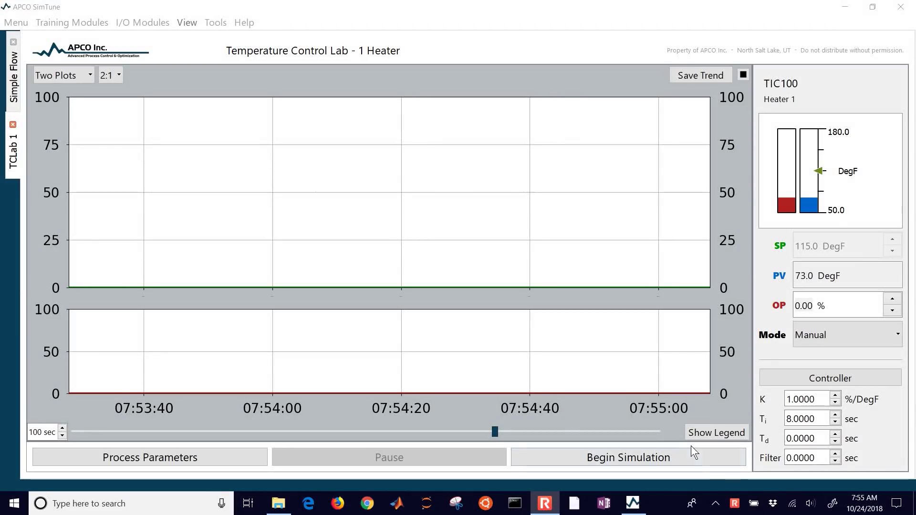
Begin the 1-heater simulation and set the heater output to 70%.
left_click(691, 453)
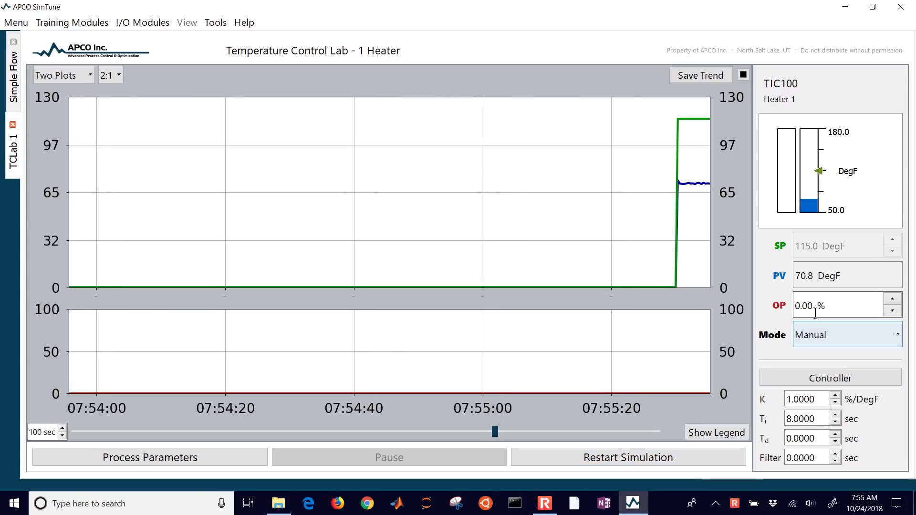
left_click_drag(822, 306, 790, 309)
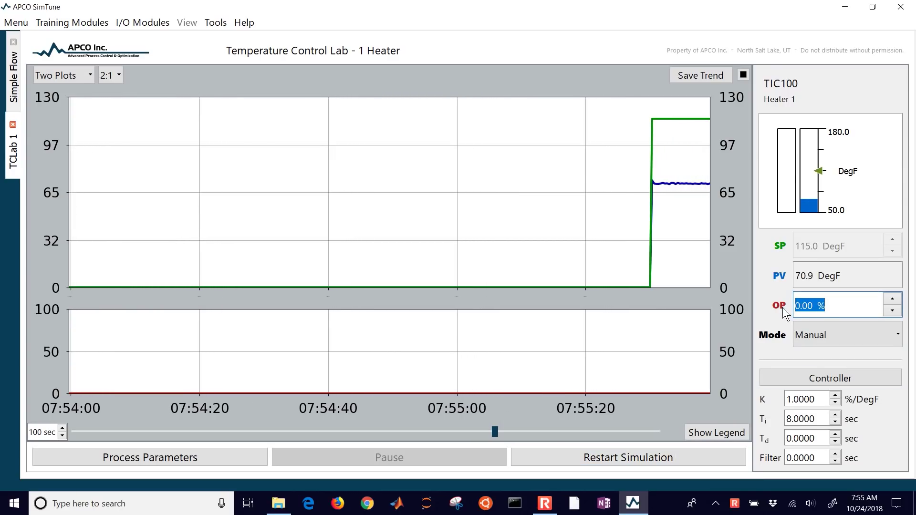
type("70")
key("Return")
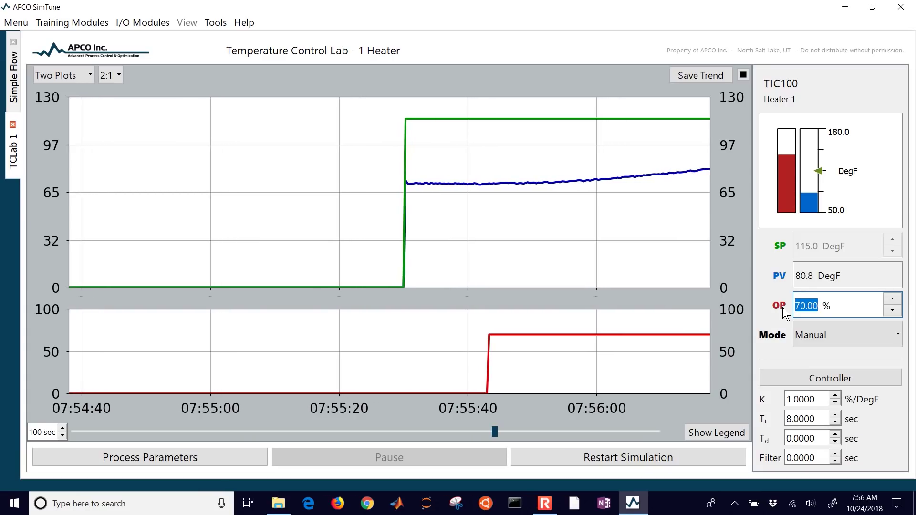
Step heater output through 10%, 90%, 5% and 50%, widening the trend window to show everything.
left_click_drag(495, 432, 159, 441)
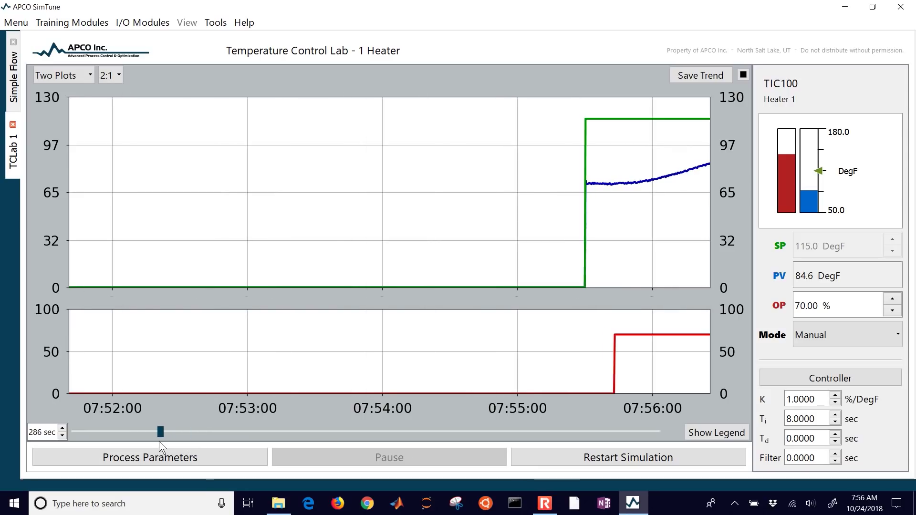
double_click(836, 307)
type("10")
key("Return")
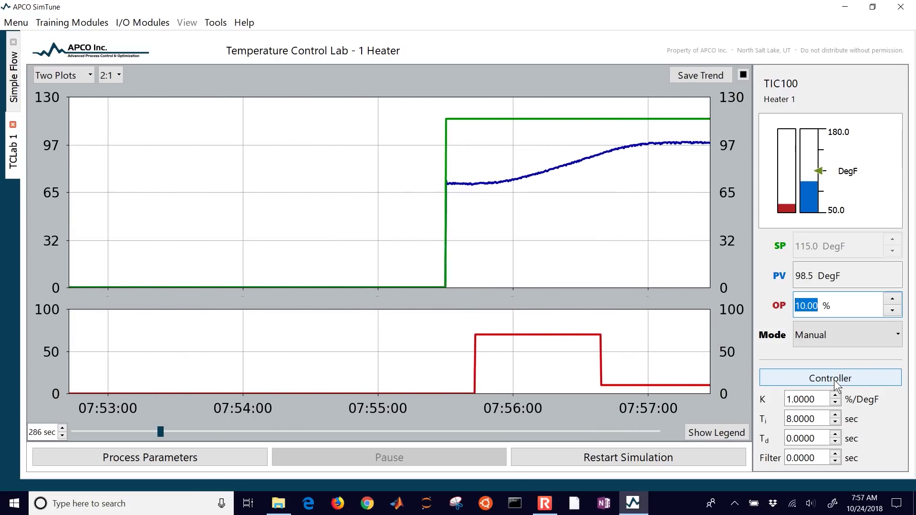
type("90")
key("Return")
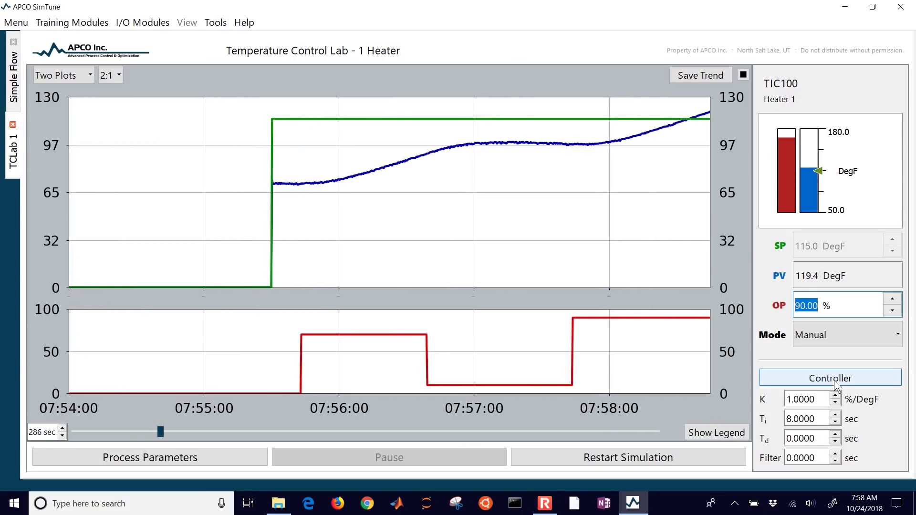
type("5")
key("Return")
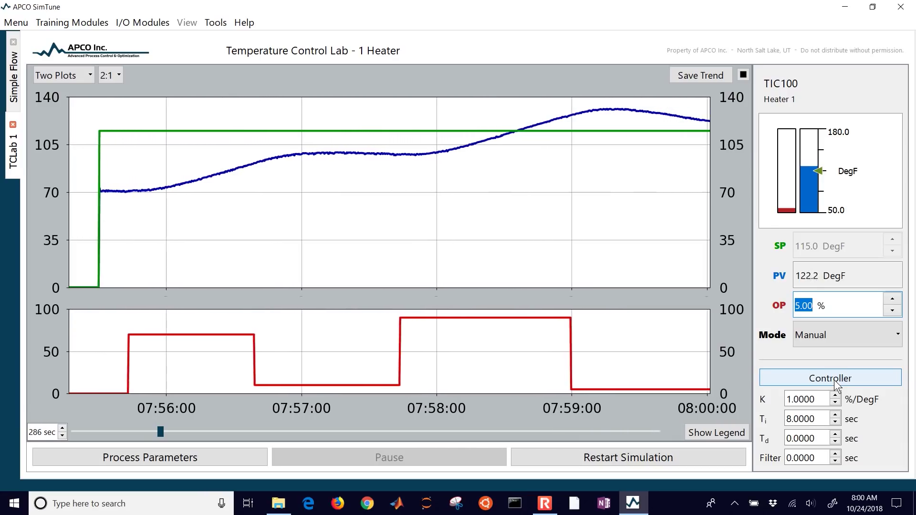
left_click_drag(160, 433, 62, 430)
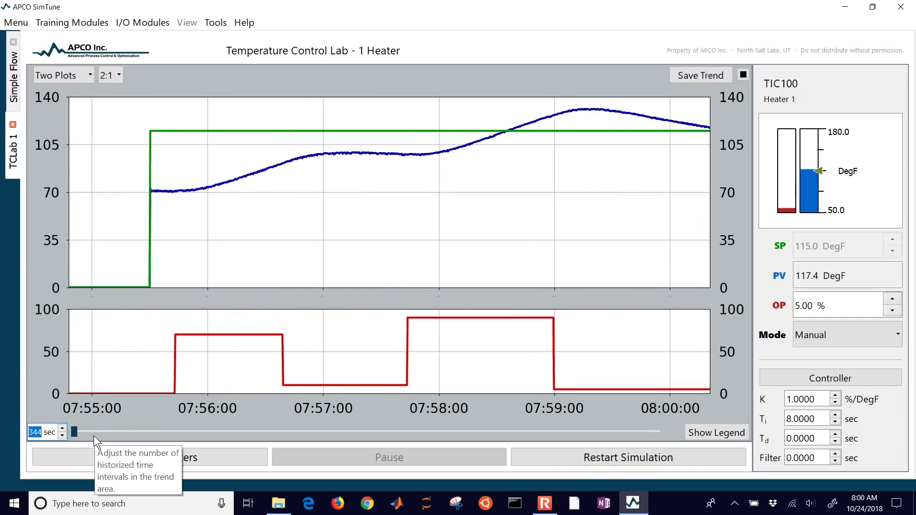
type("50")
key("Return")
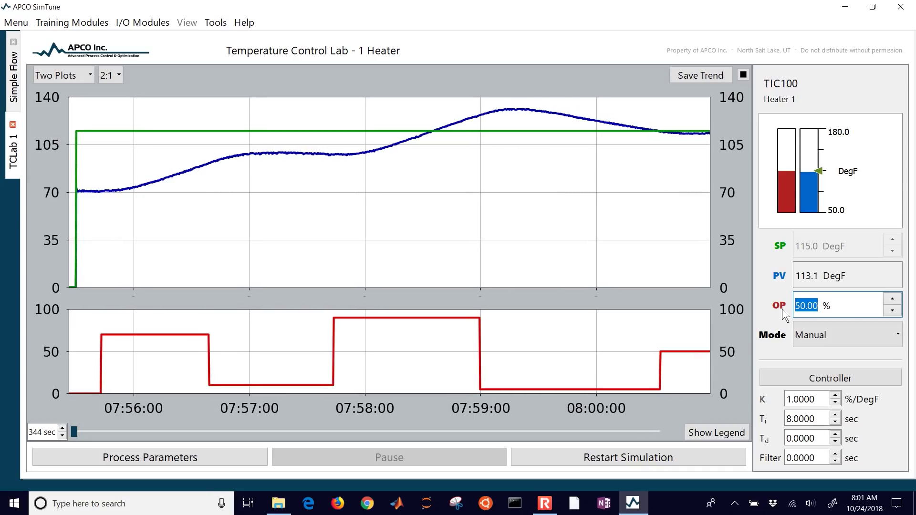
Save the trend figure as Figure_3.png on the Desktop, close it, and start recording.
left_click(706, 80)
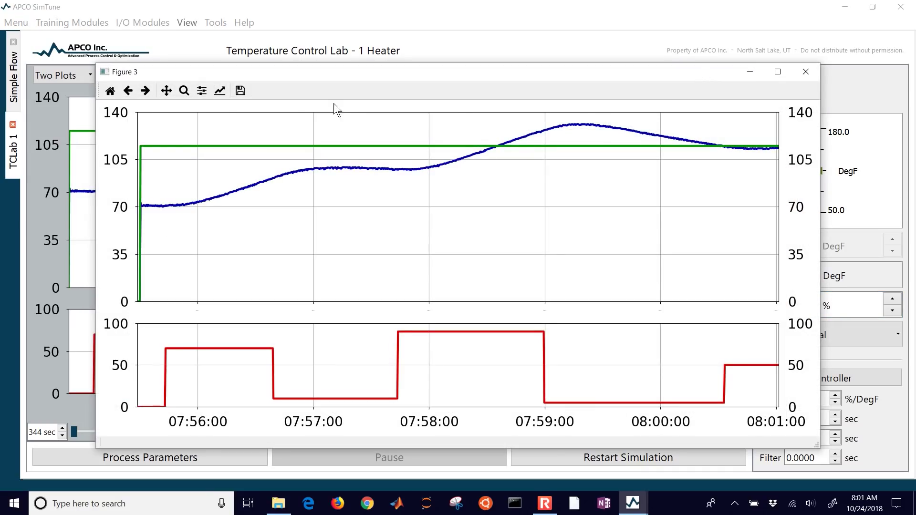
left_click(242, 96)
left_click(160, 175)
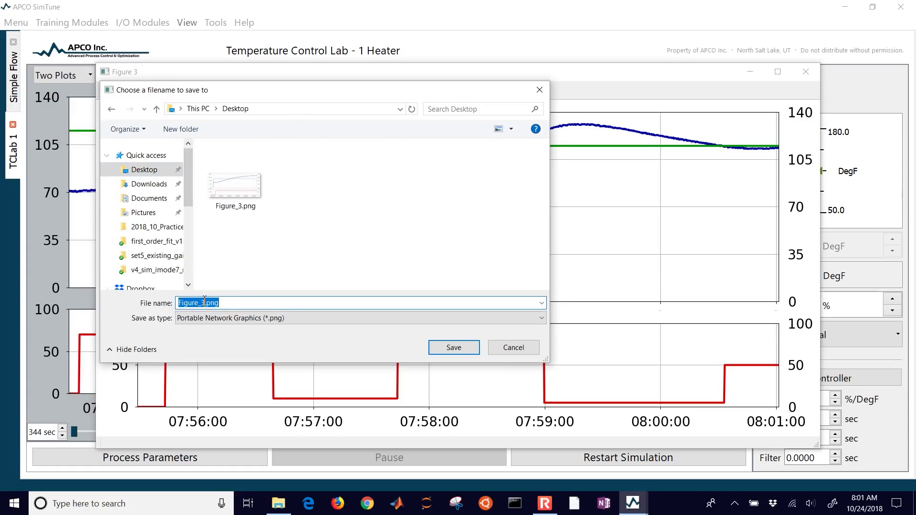
key("Escape")
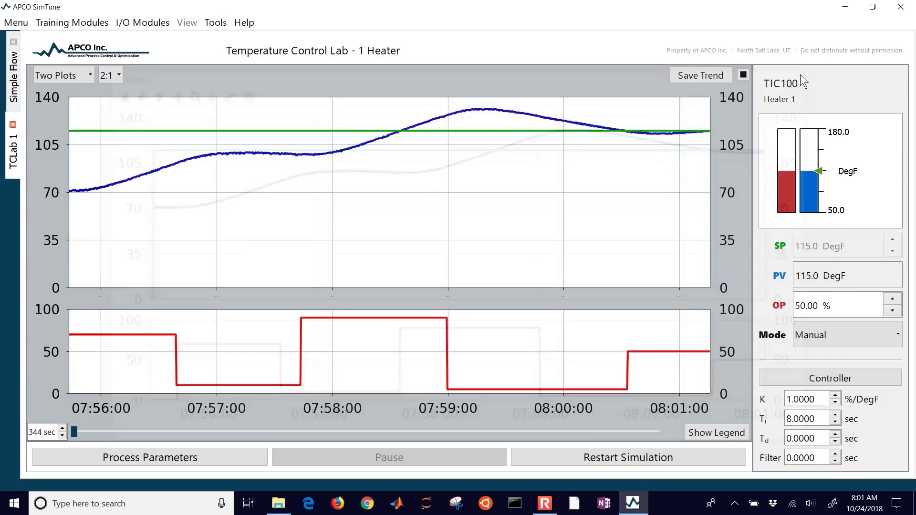
left_click(806, 71)
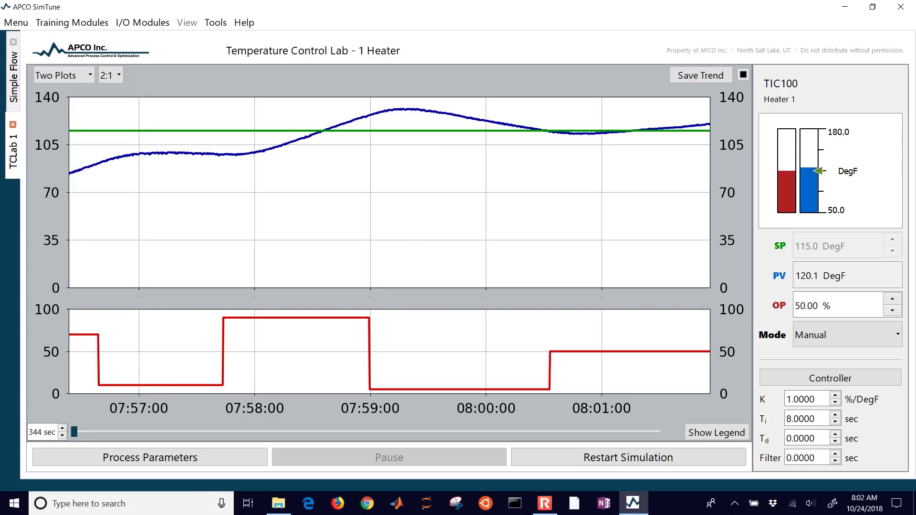
left_click(743, 75)
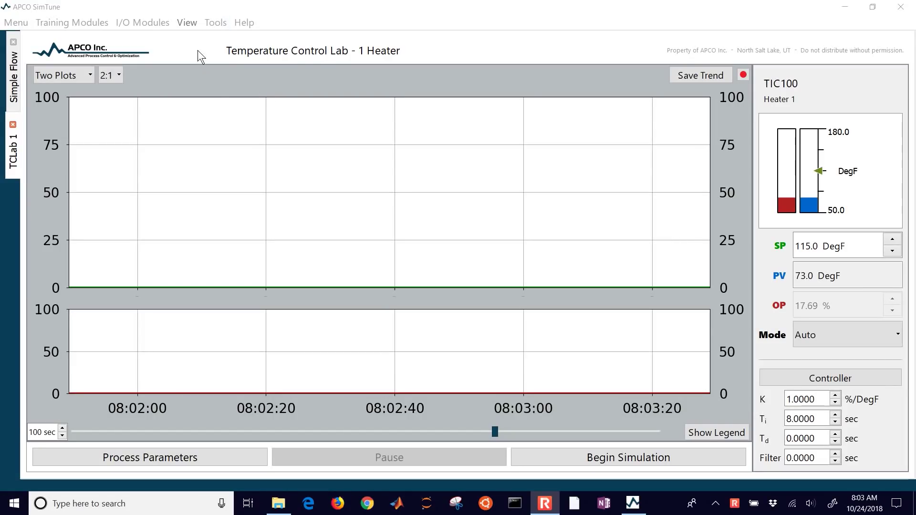
Open the Process Model Identifier and load the recorded trend CSV from the Recorded Data folder.
left_click(216, 22)
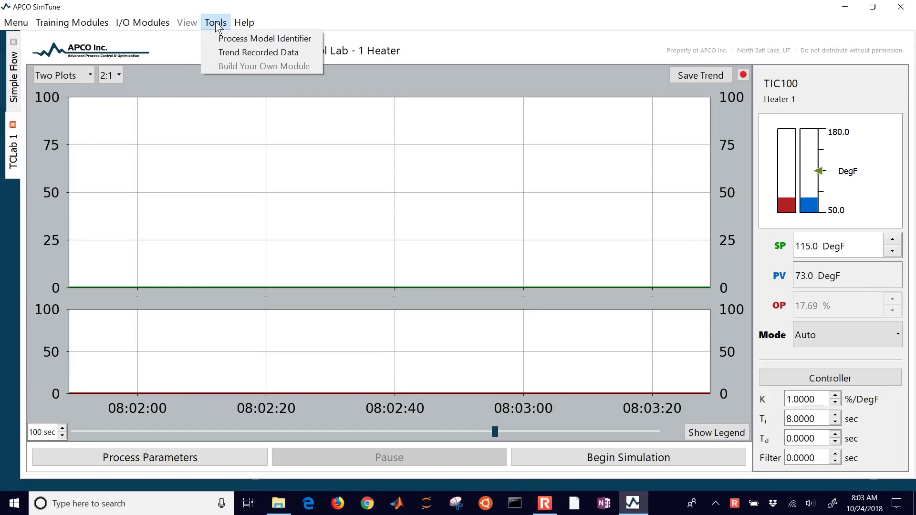
left_click(220, 39)
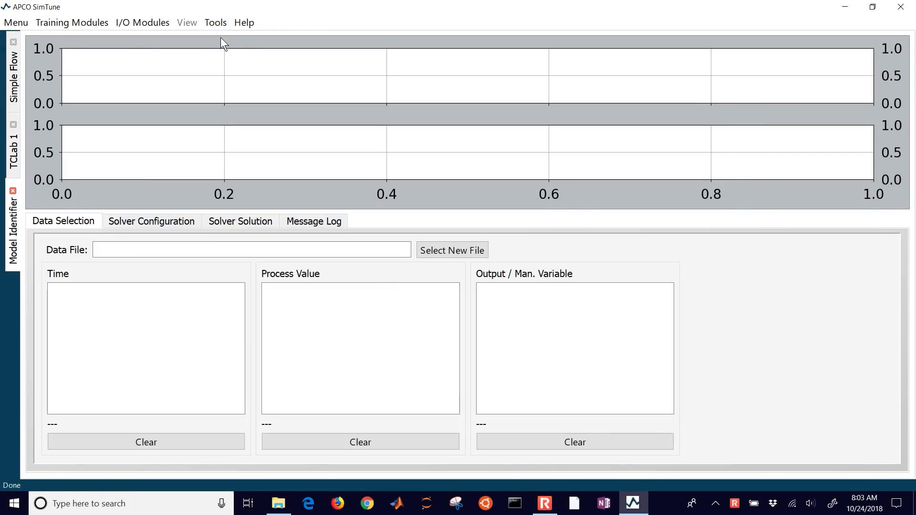
left_click(436, 252)
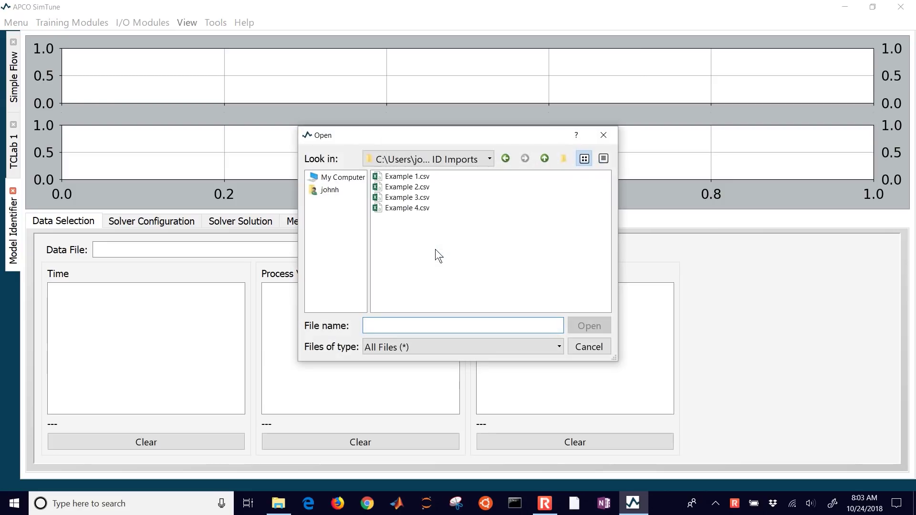
left_click(545, 159)
left_click(544, 159)
double_click(406, 187)
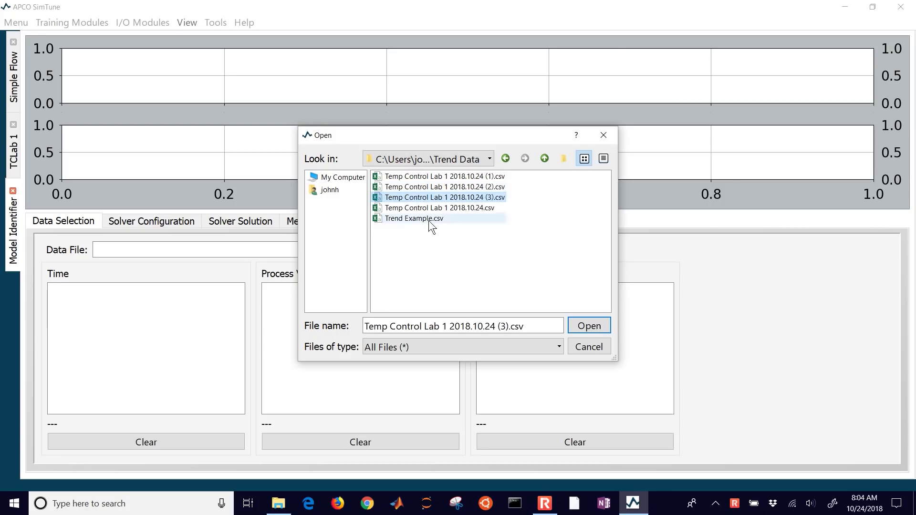
left_click(590, 329)
Assign Time, TIC100.PV and TIC100.OP columns, then show the solver configuration (SSE, 10000 iterations).
left_click(162, 292)
left_click(152, 319)
left_click(283, 291)
left_click(282, 334)
left_click(525, 291)
left_click(505, 357)
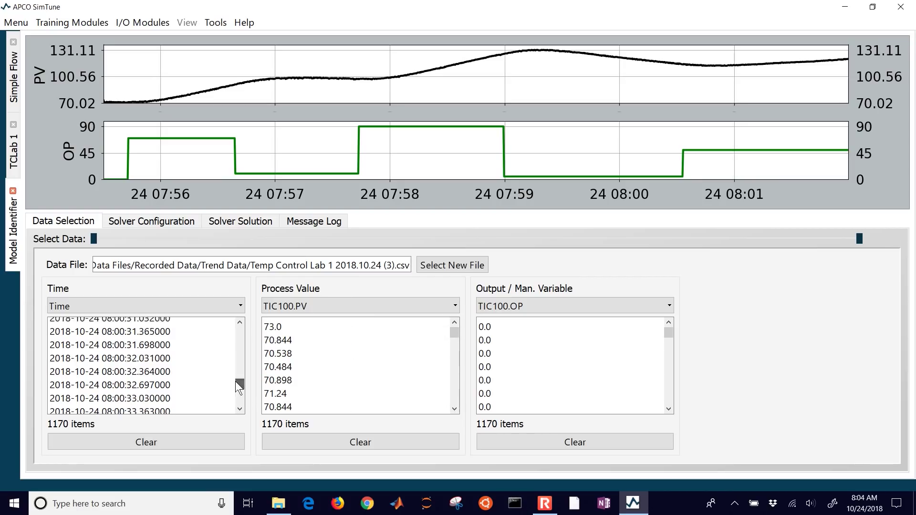
left_click_drag(239, 363, 239, 328)
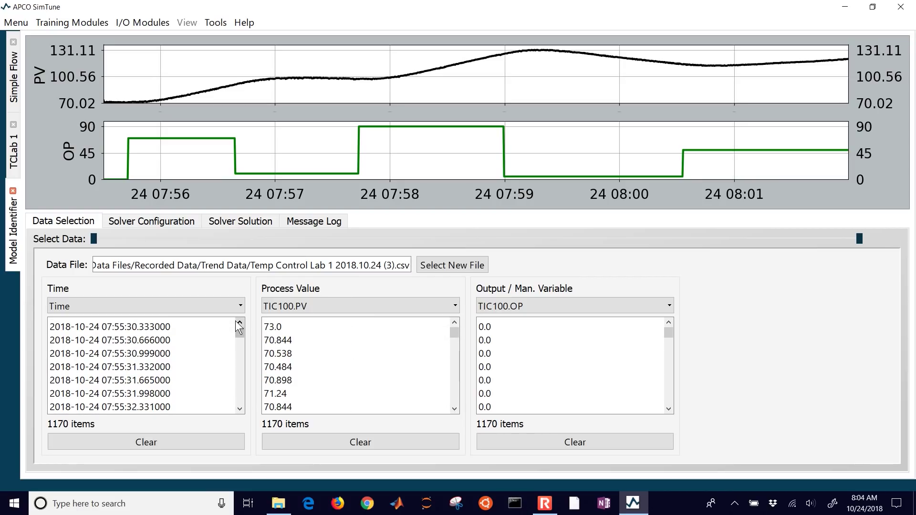
left_click(157, 228)
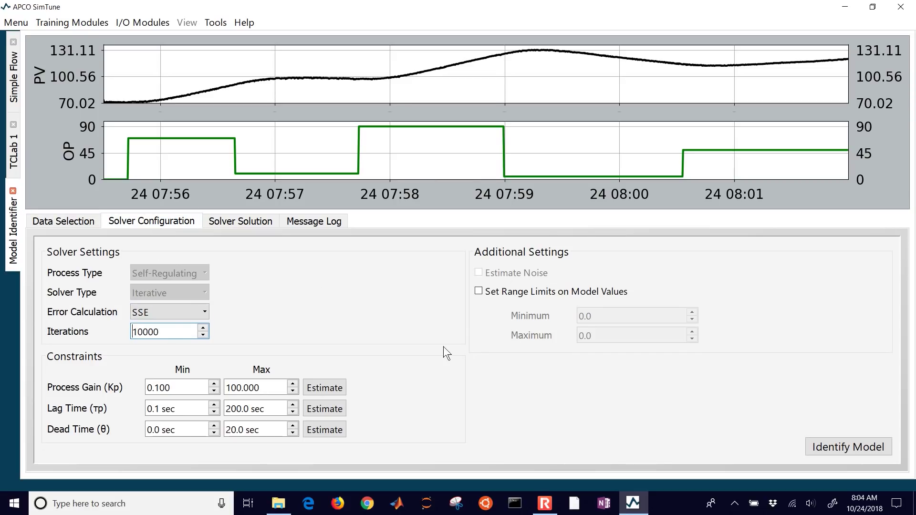
Fit the model, refit with Kp max 2.0 and lag 100–300 s bounds, and save the trend.
left_click(819, 446)
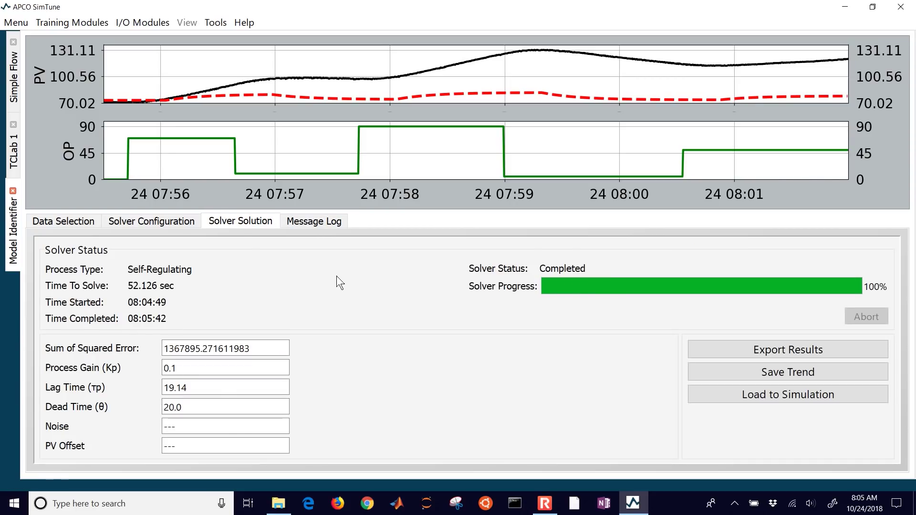
left_click(152, 221)
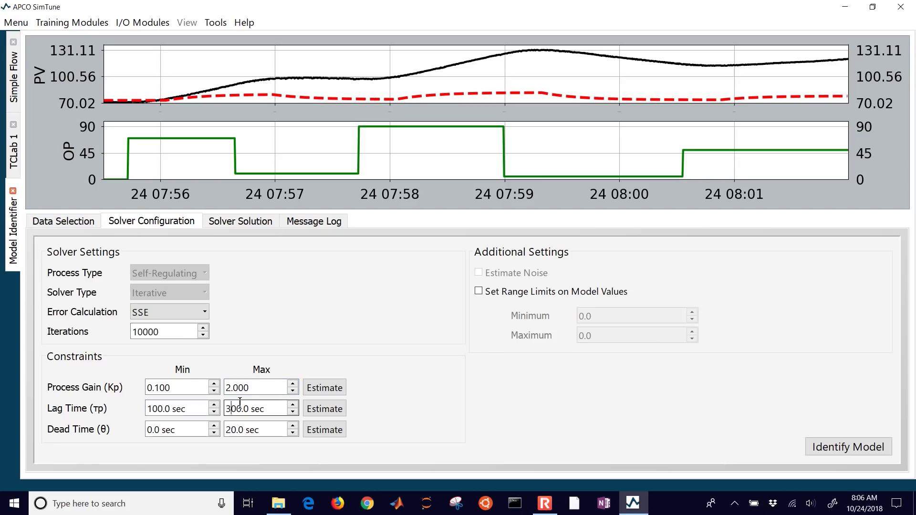
type("0.1")
left_click(859, 451)
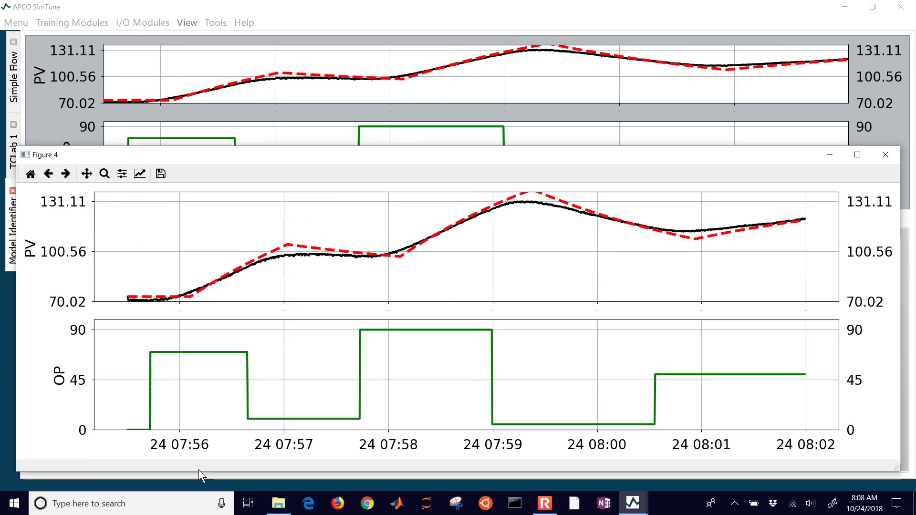
left_click(164, 176)
key("Return")
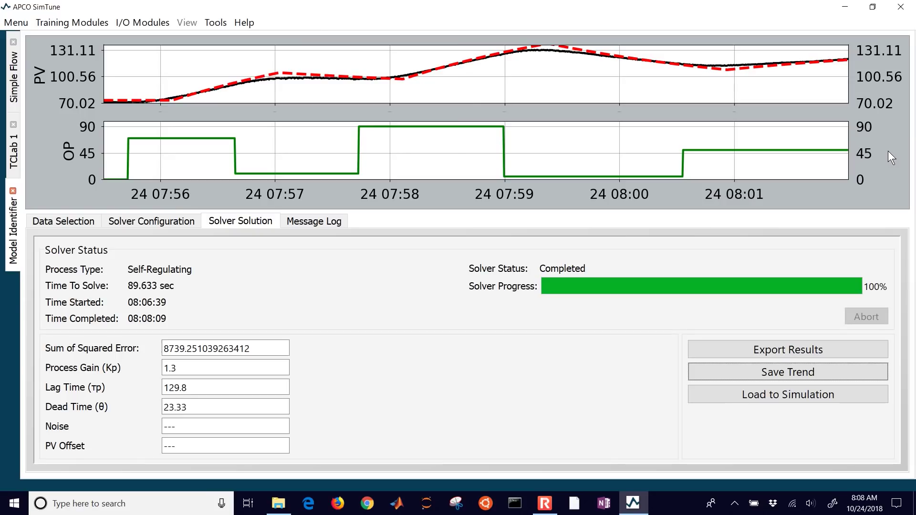
Export the fit results to a file named 'results'.
left_click(792, 350)
type("results")
key("Return")
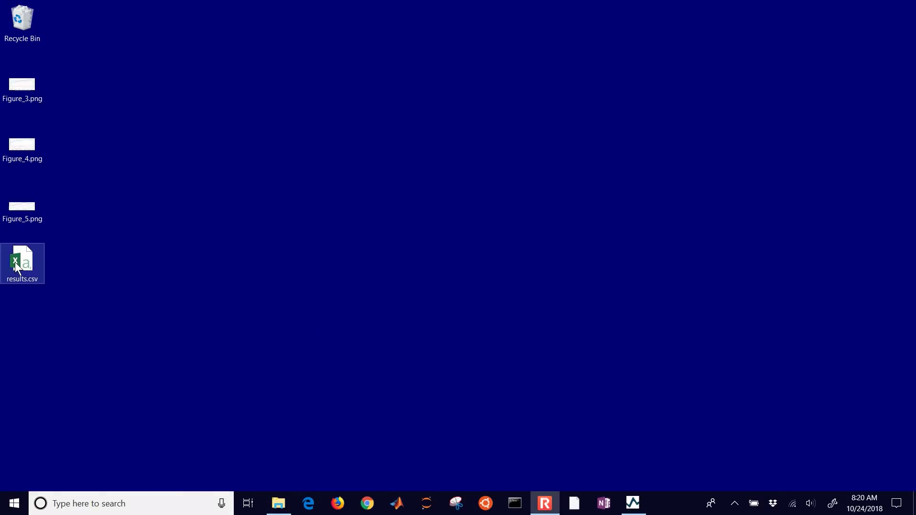
Open results.csv in Excel, dock it left at full height, autofit all columns and zoom in.
double_click(17, 266)
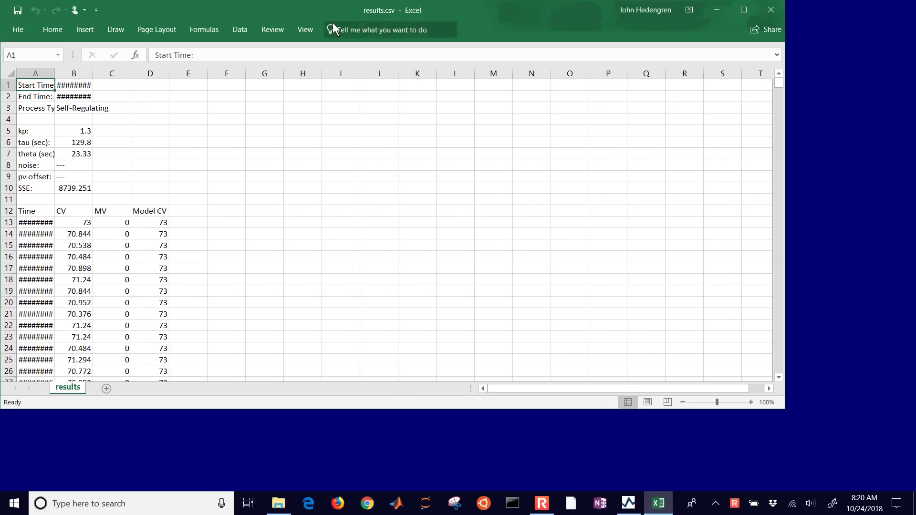
left_click_drag(334, 12, 1, 1)
left_click_drag(164, 248, 153, 494)
left_click(11, 73)
double_click(54, 73)
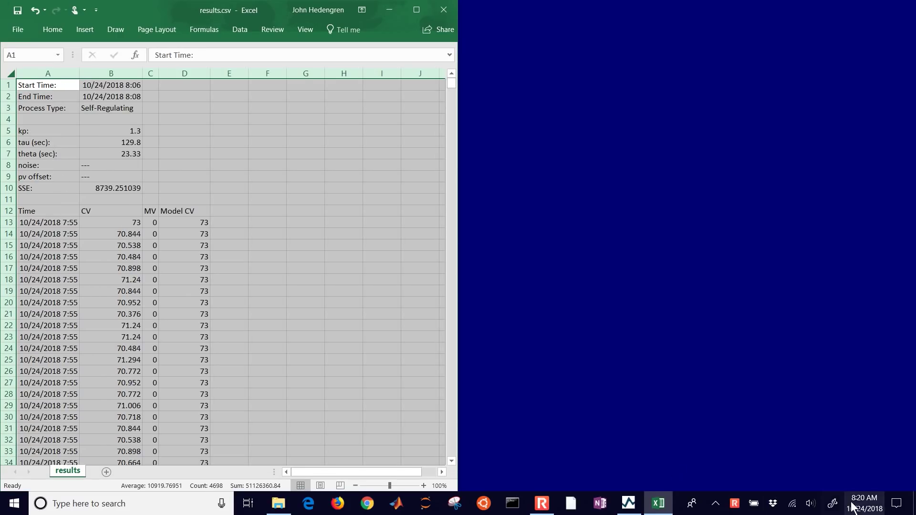
left_click(424, 486)
left_click(424, 486)
left_click(424, 485)
left_click(424, 486)
left_click(423, 486)
left_click(424, 486)
Enter Kc, tauI, tauD labels in D5:D7 and IMC (PI), IMC (PID) headings in E4:F4.
left_click(312, 165)
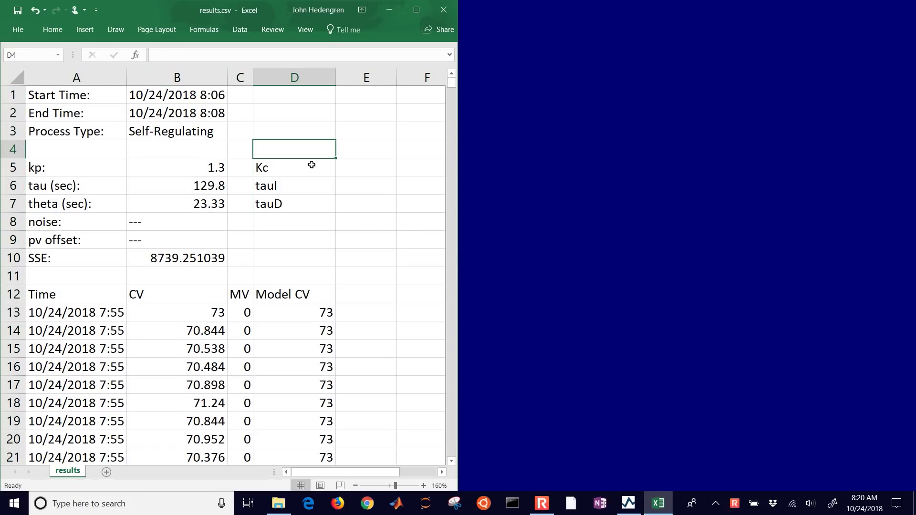
type("IMC (PI)")
key("Tab")
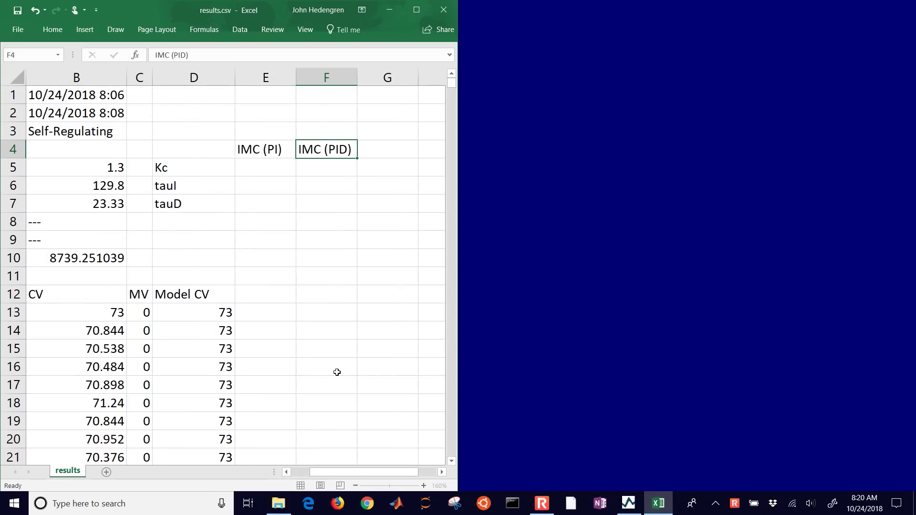
key("Return")
left_click(355, 486)
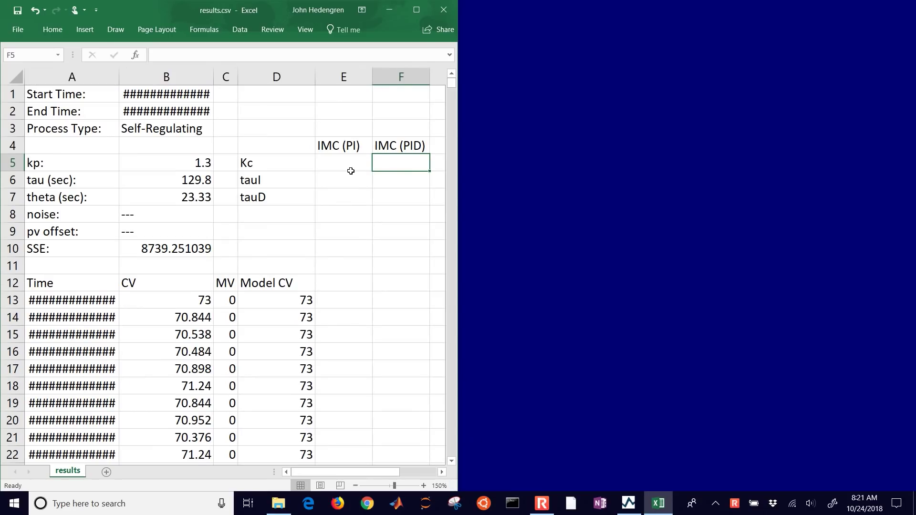
left_click(308, 504)
Load apmonitor.com/pdc in a browser window placed beside the spreadsheet.
left_click_drag(482, 20, 795, 40)
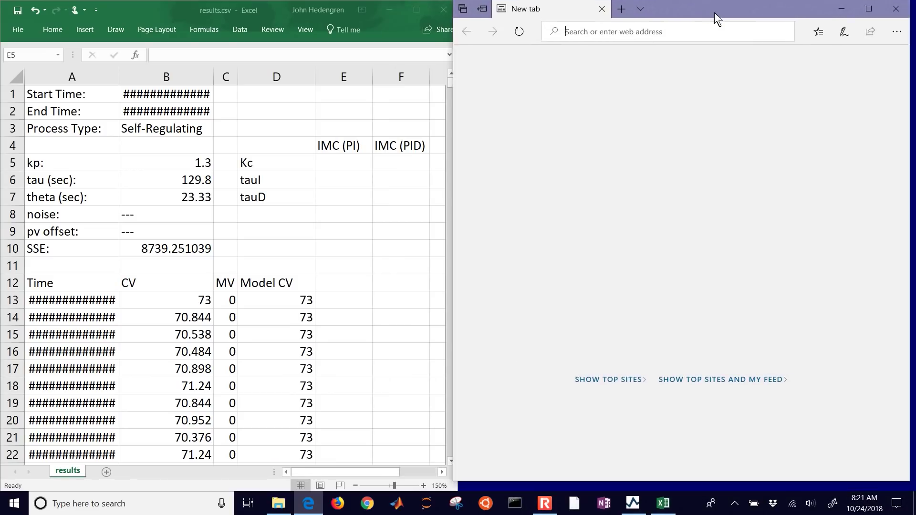
left_click_drag(720, 19, 723, 20)
type("apmonitor.com/pdc/index.php/Main/ArduinoTemperatureControl")
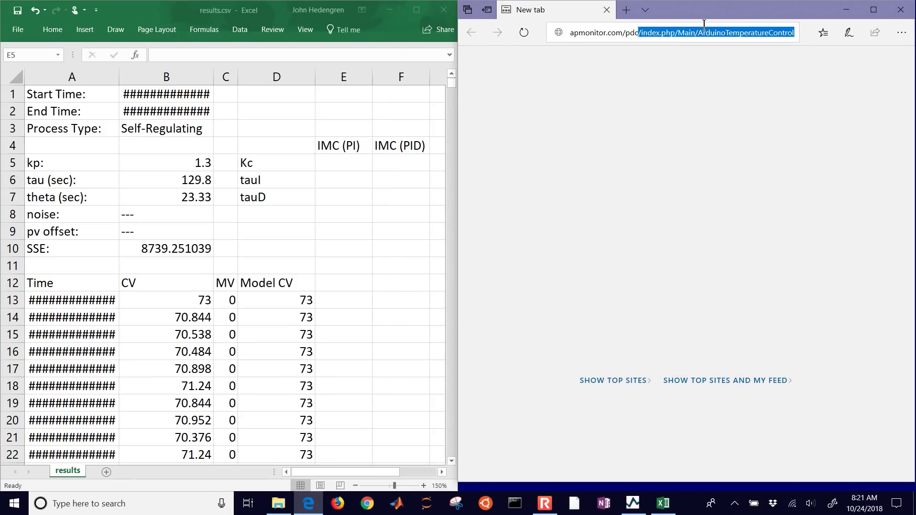
key("Return")
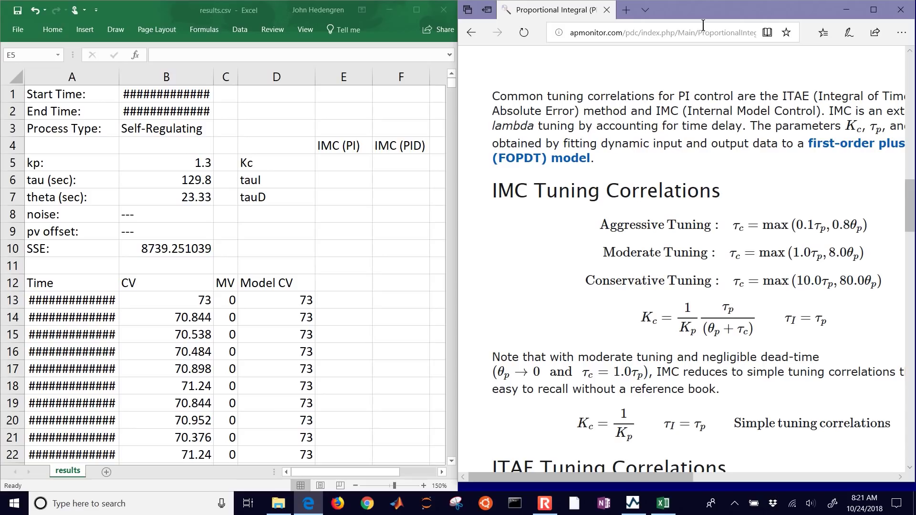
Label D3 tauC and enter =MAX(0.1*B6,0.8*B7) in E3, giving 18.664.
left_click(277, 129)
type("tauC")
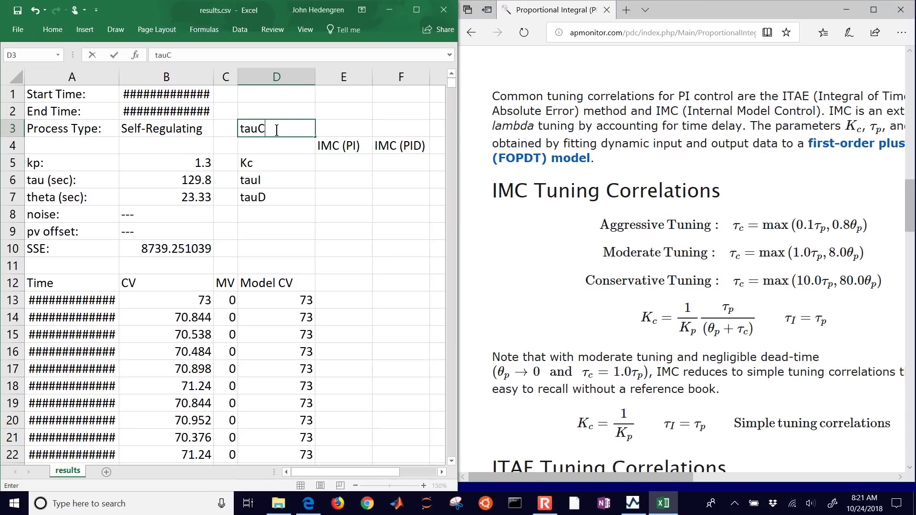
key("Tab")
type("=max(")
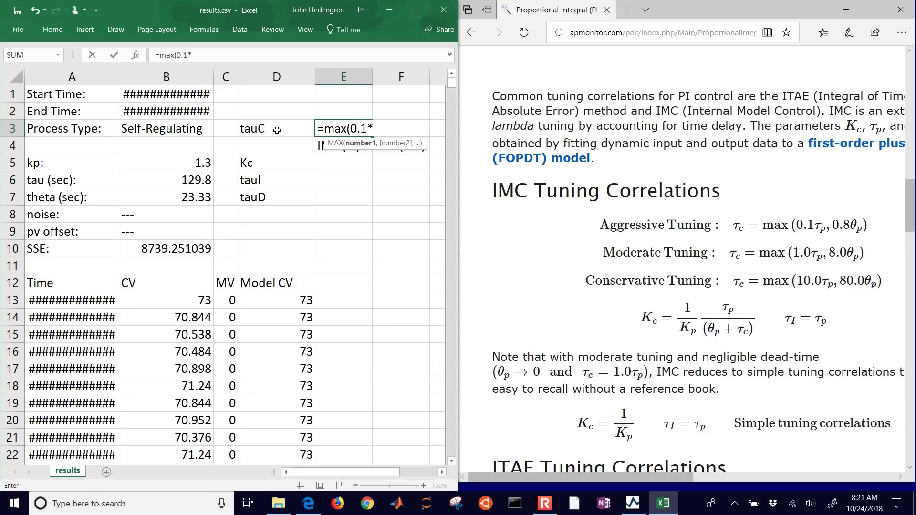
type("0.1*")
key("Left")
key("Left")
key("Left")
key("Down")
key("Down")
key("Down")
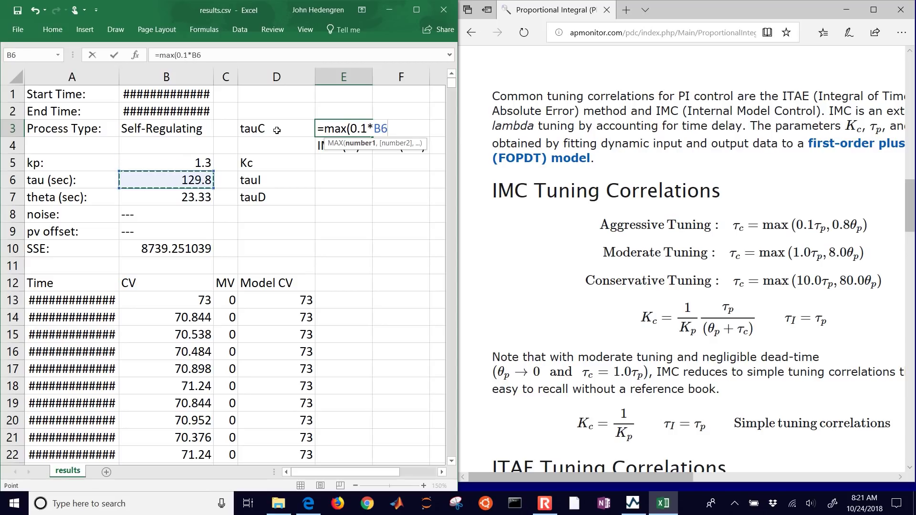
type(",0.8*")
key("Left")
key("Left")
key("Left")
key("Down")
key("Down")
key("Down")
key("Down")
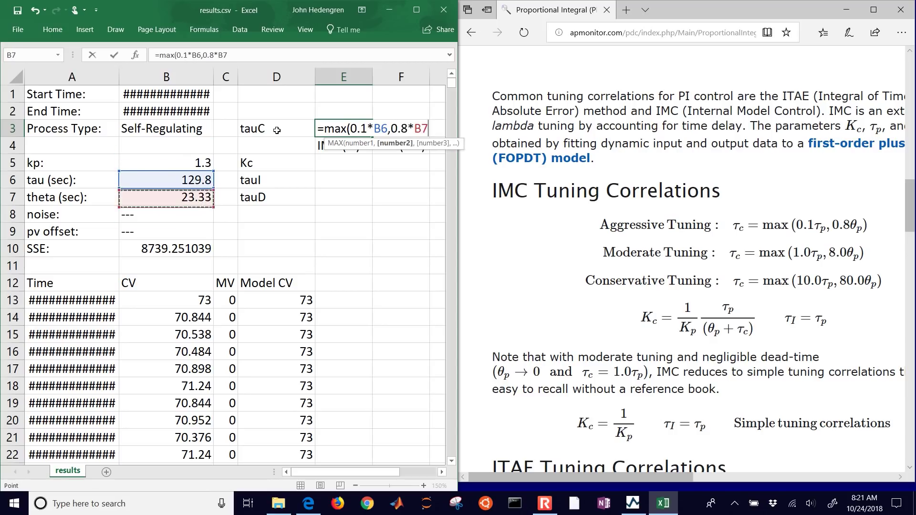
key("Return")
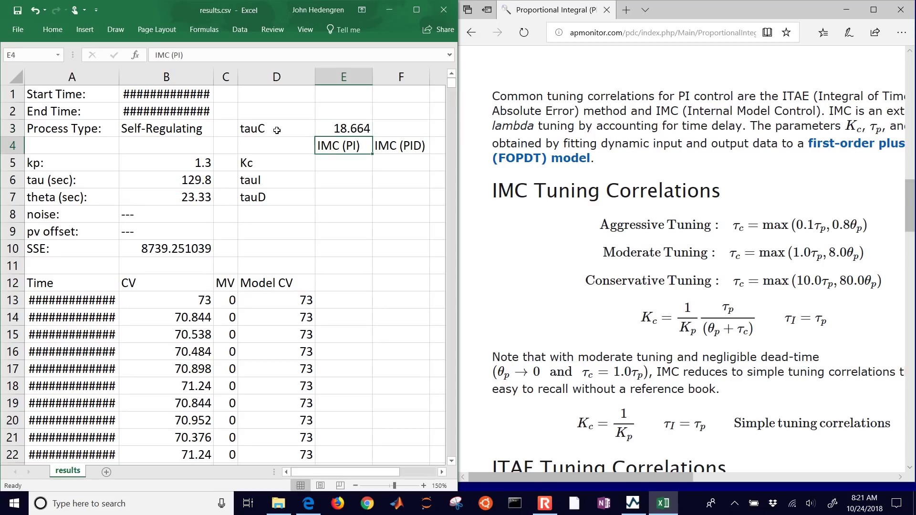
Compute PI Kc in E5 with =1/B5*B6/(B7+E3), giving 2.37763.
key("Down")
type("=1/")
key("Left")
key("Left")
key("Left")
type("*")
key("Left")
key("Left")
key("Left")
key("Down")
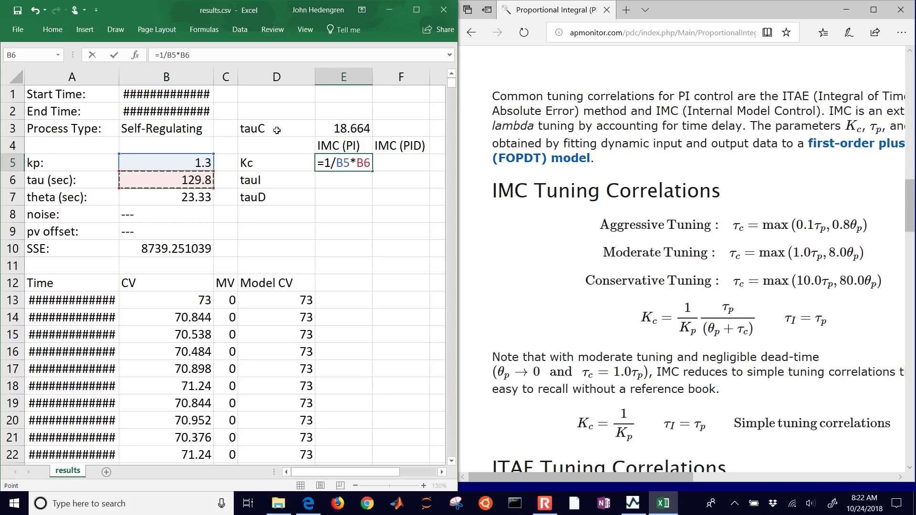
type("(")
key("Left")
key("Left")
key("Left")
key("Down")
key("Down")
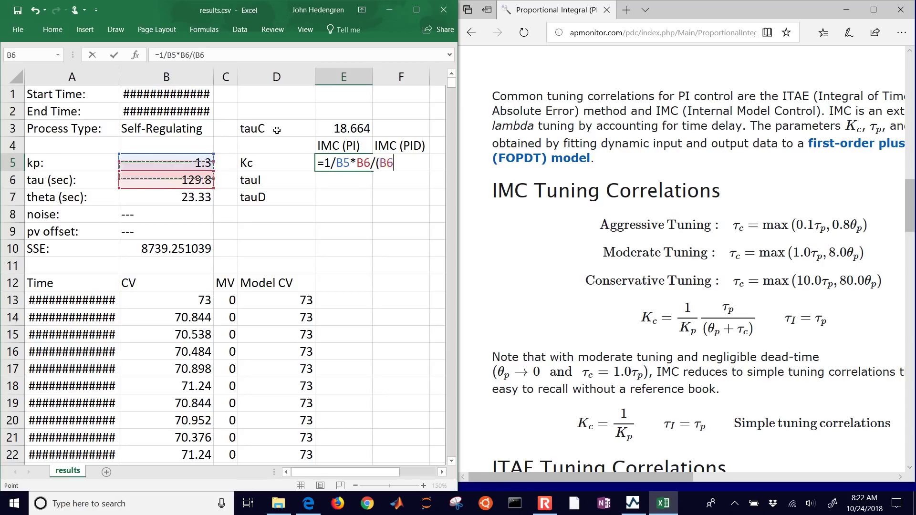
type("+")
key("Up")
key("Up")
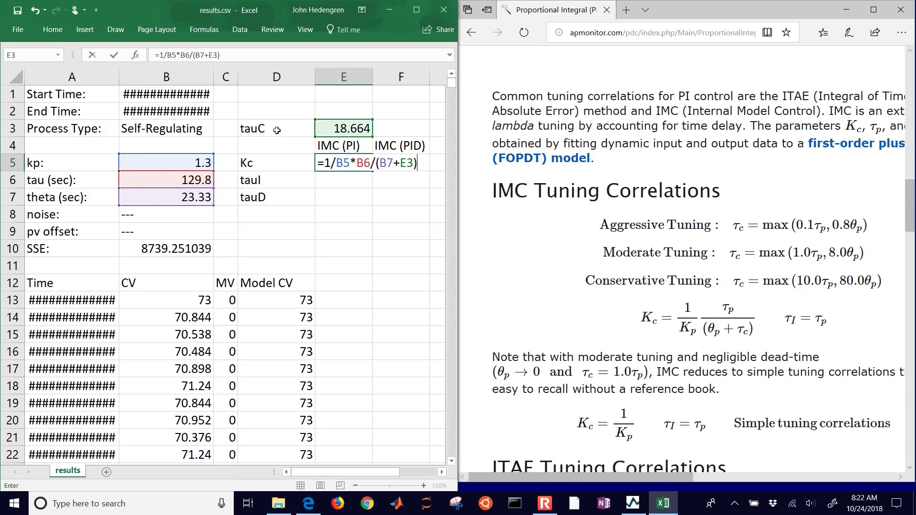
key("Return")
Set PI tauI to =B6 (129.8) and tauD to 0.
type("=")
key("Left")
key("Left")
key("Left")
key("Return")
type("=")
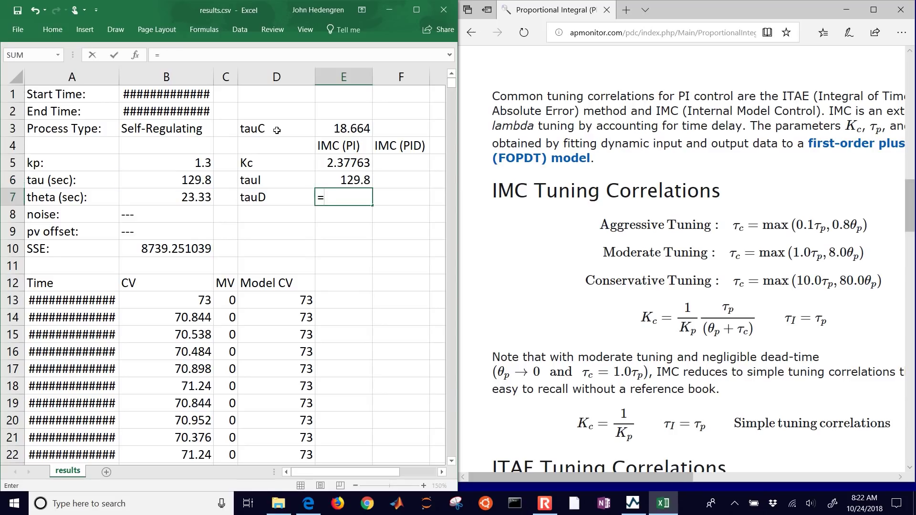
type("0")
key("Return")
key("Up")
key("Up")
key("Up")
key("Right")
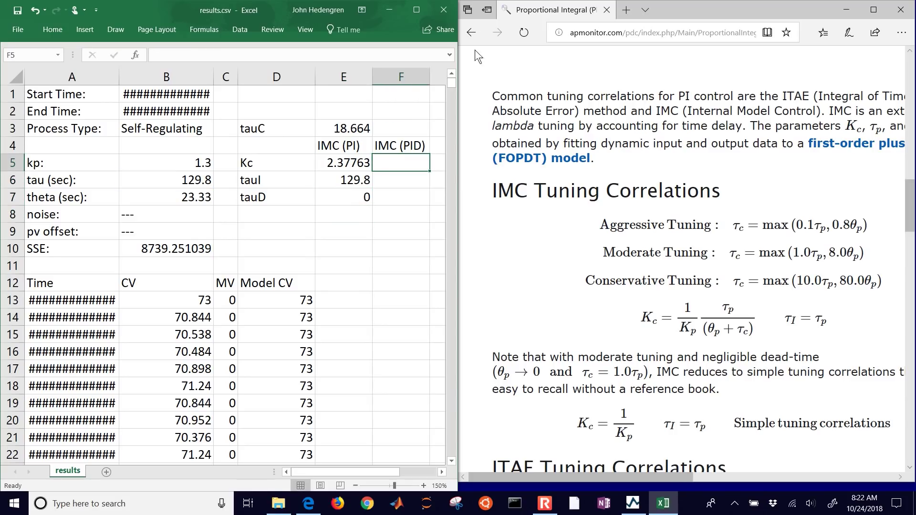
Scroll through the course web page's PID tuning correlations.
left_click(474, 69)
scroll(475, 69, "down", 3)
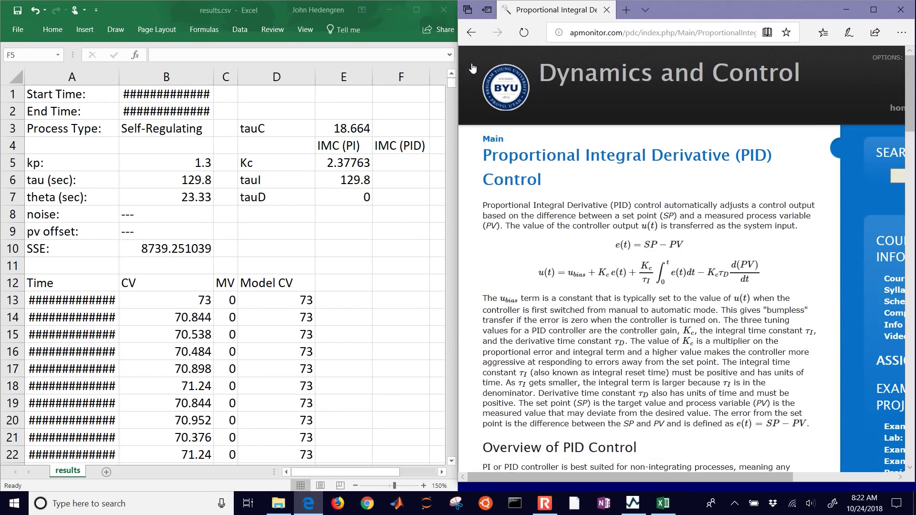
scroll(472, 68, "down", 15)
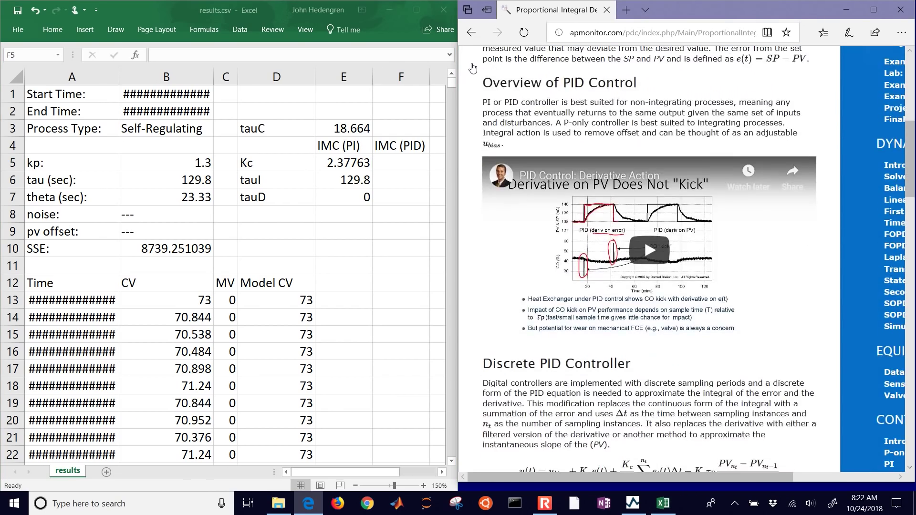
scroll(473, 68, "up", 2, "ctrl")
scroll(473, 68, "down", 1, "ctrl")
Enter the PID tauC formula =max(1*B6,8.0*B7) in F3, giving 186.64.
left_click(388, 128)
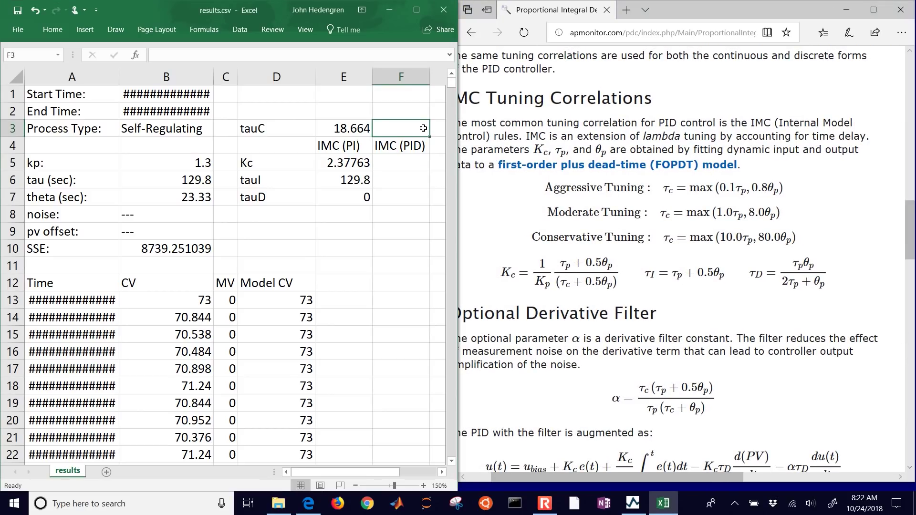
type("=ma")
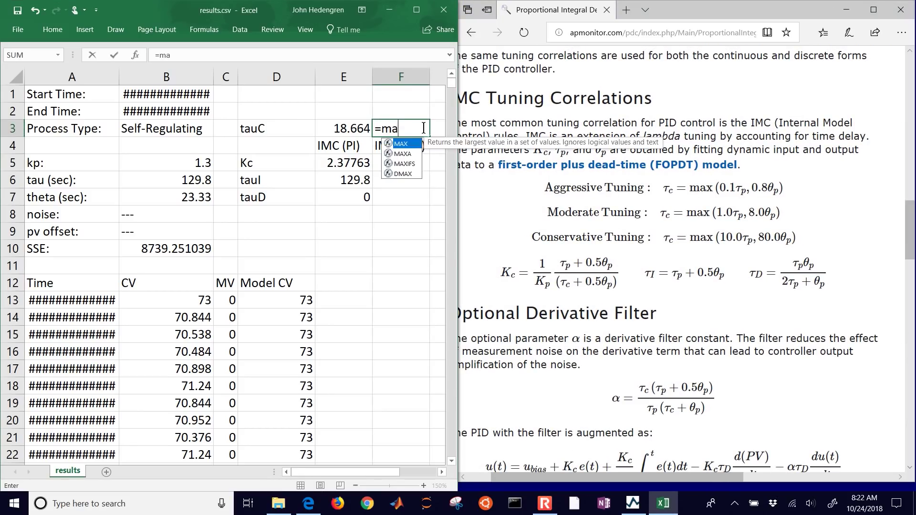
type("x(1*")
key("Left")
key("Left")
key("Left")
key("Left")
key("Down")
key("Down")
key("Down")
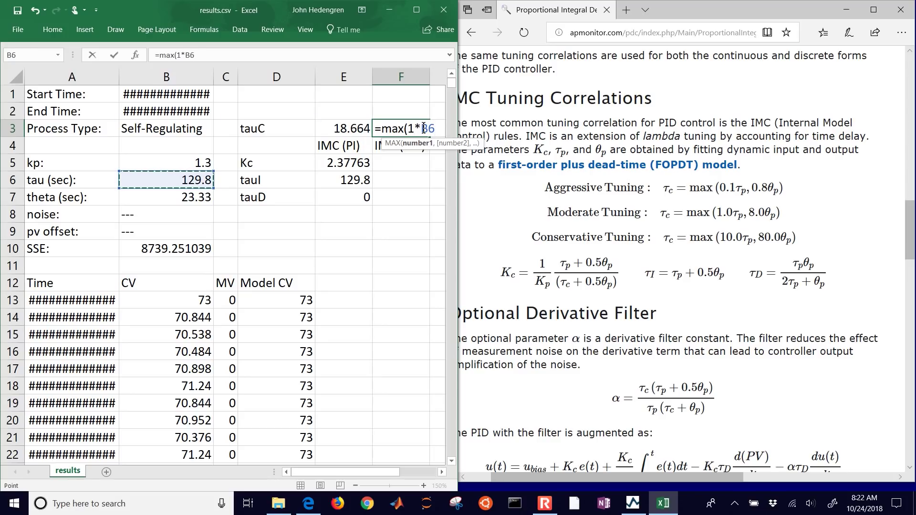
type(",0")
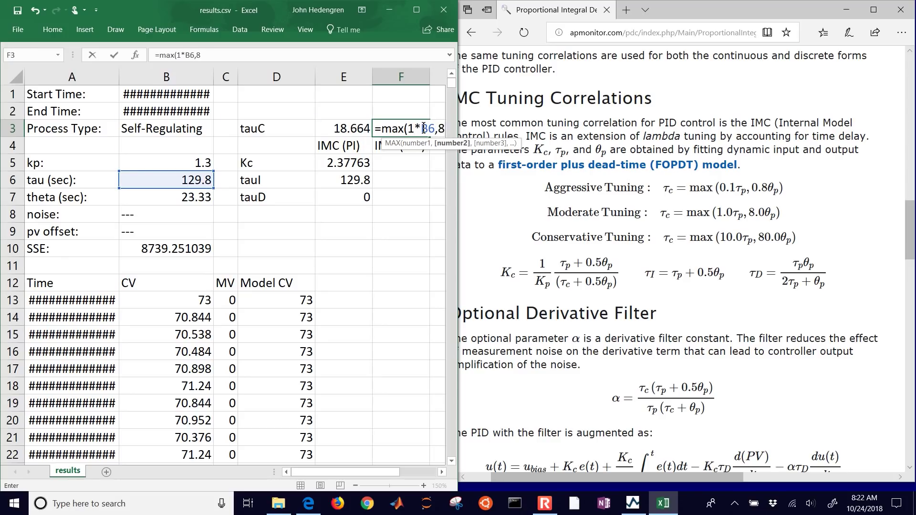
key("BackSpace")
type("8.0*")
key("Left")
key("Left")
key("Left")
key("Left")
key("Down")
key("Down")
key("Down")
key("Down")
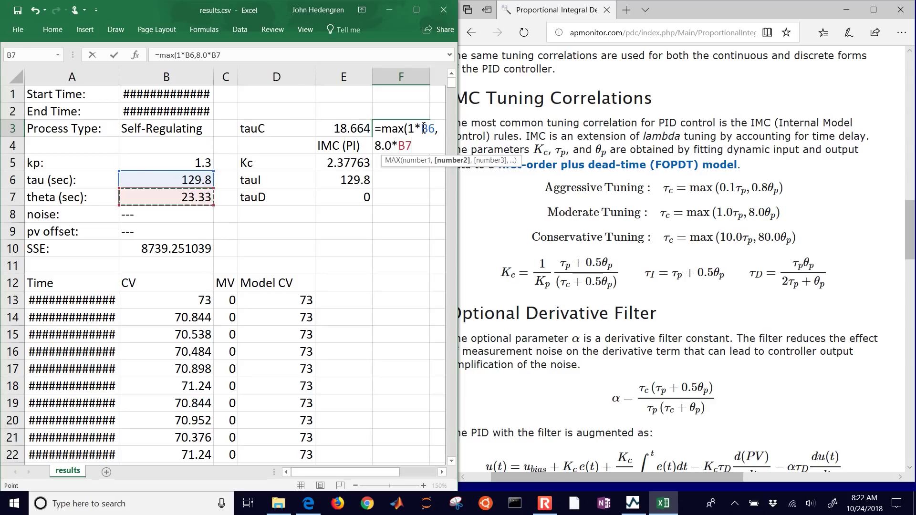
key("Return")
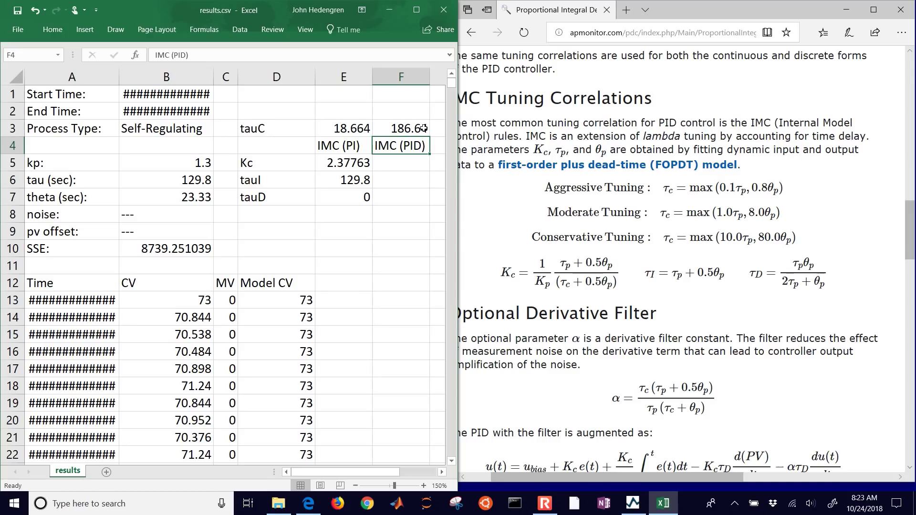
Compute PID Kc in F5 with =1/B5*(B6+0.5*B7)/(F3+0.5*B7), giving 0.54875.
key("Down")
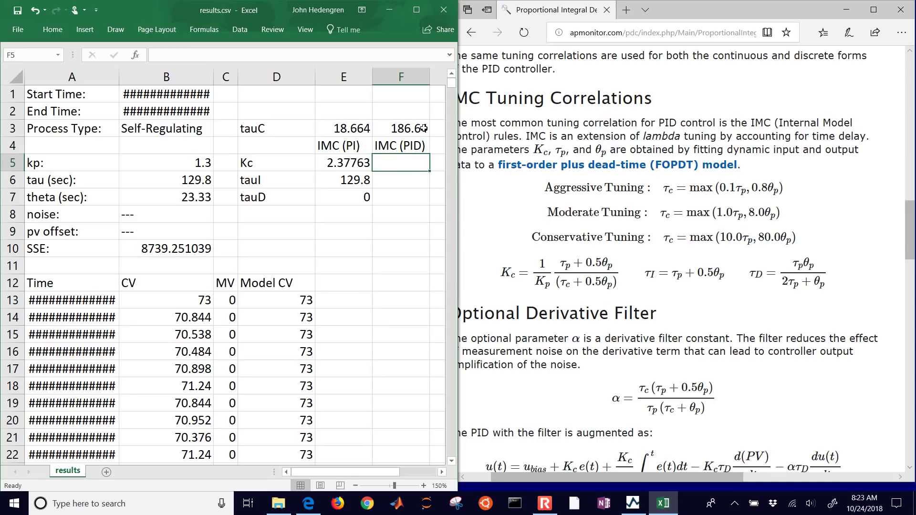
type("=1")
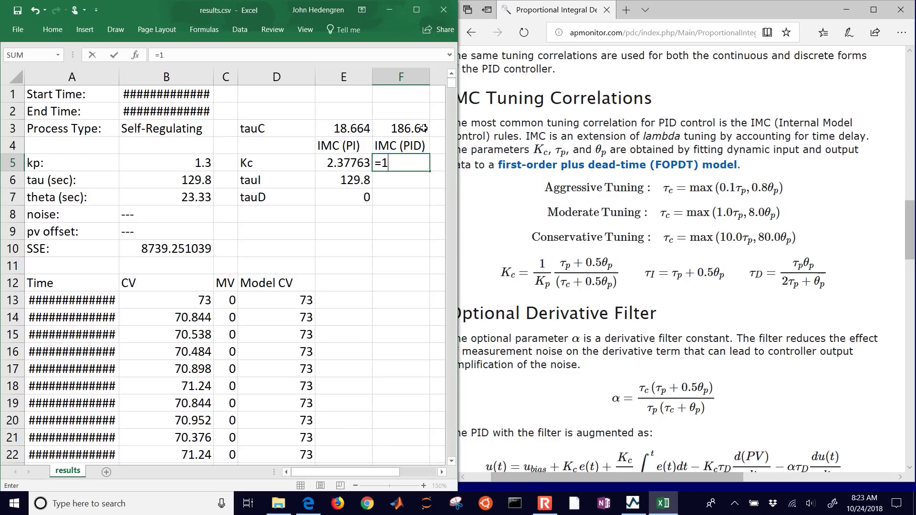
type("/")
key("Left")
key("Left")
key("Left")
key("Left")
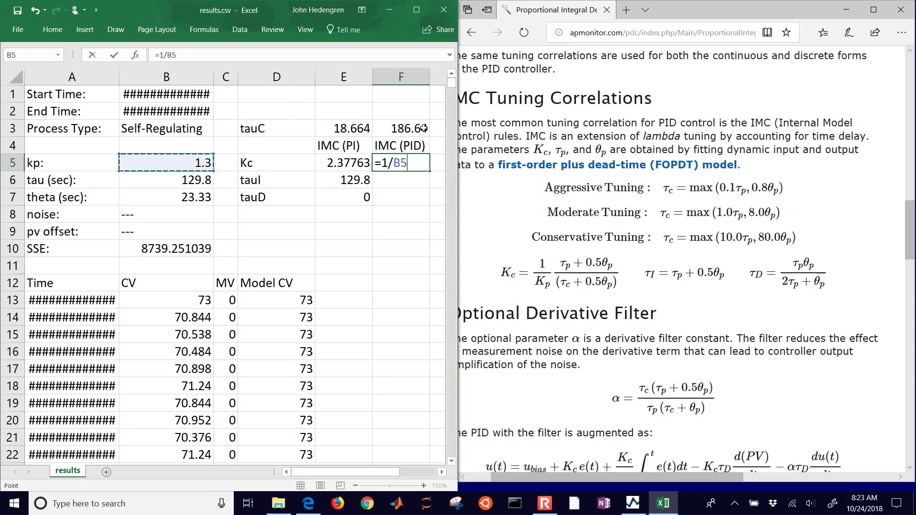
type("*(")
key("Left")
key("Left")
key("Left")
key("Left")
key("Down")
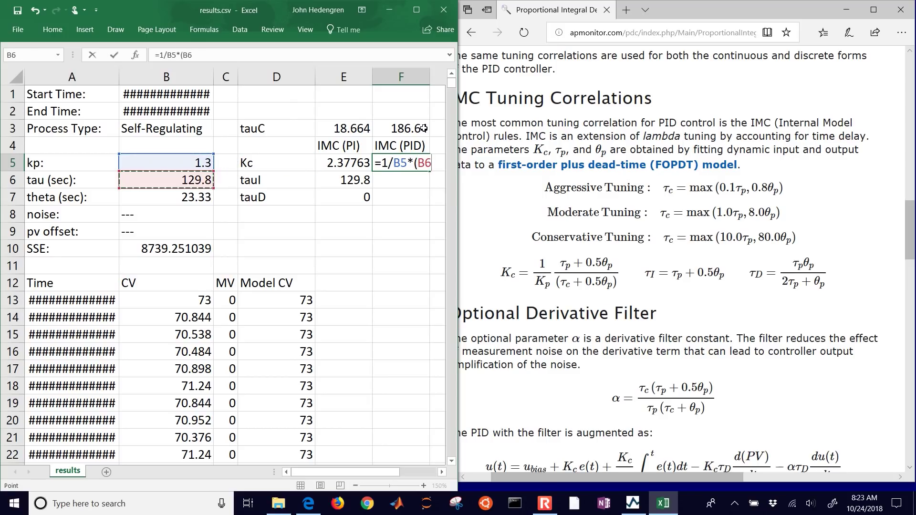
type("+0.5*")
key("Left")
key("Left")
key("Left")
key("Left")
key("Down")
key("Down")
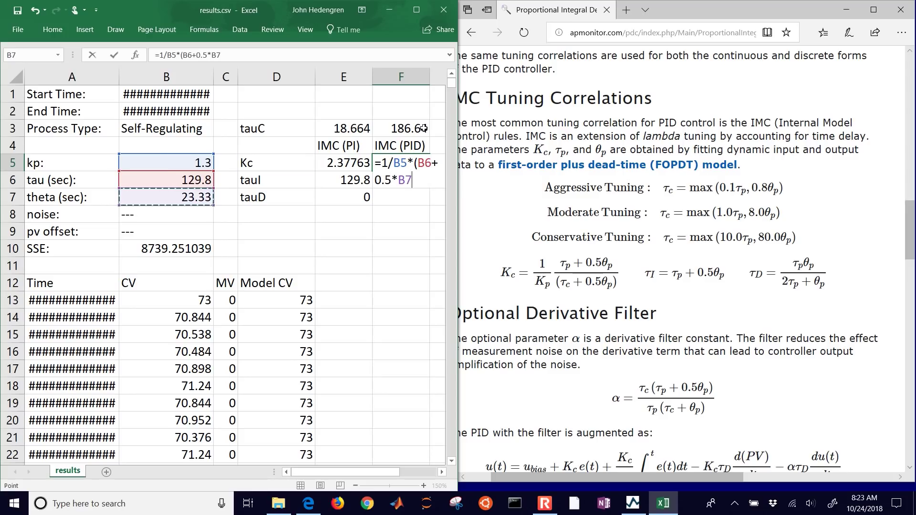
type("(")
key("Up")
key("Up")
type("+0.5*")
key("Left")
key("Left")
key("Left")
key("Left")
key("Down")
key("Down")
type(")")
key("Return")
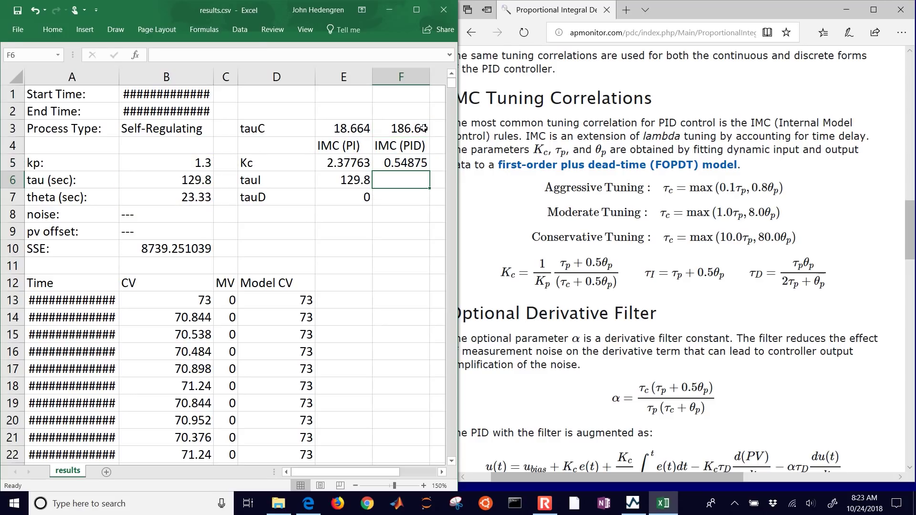
Set PID tauI in F6 to =B6+0.5*B7, giving 141.465.
type("=")
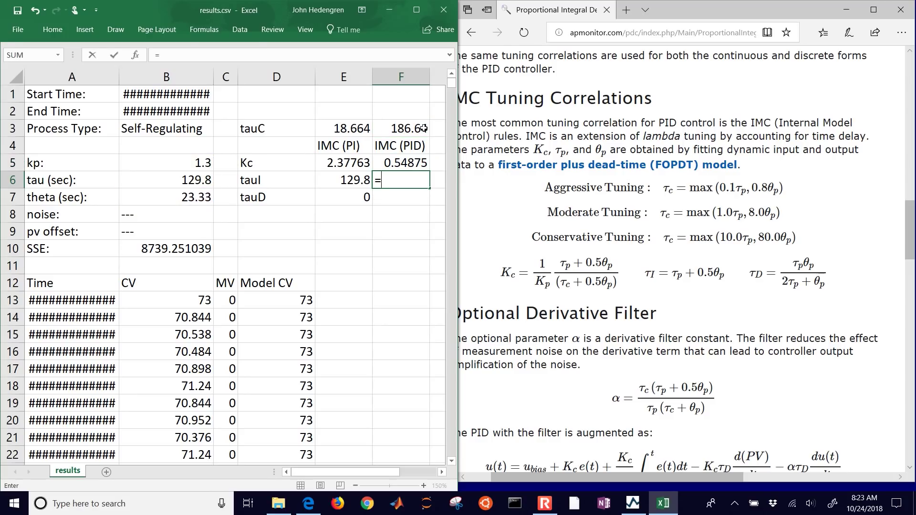
key("Left")
key("Left")
key("Left")
key("Left")
type("+0.5*")
key("Left")
key("Left")
key("Left")
key("Left")
key("Down")
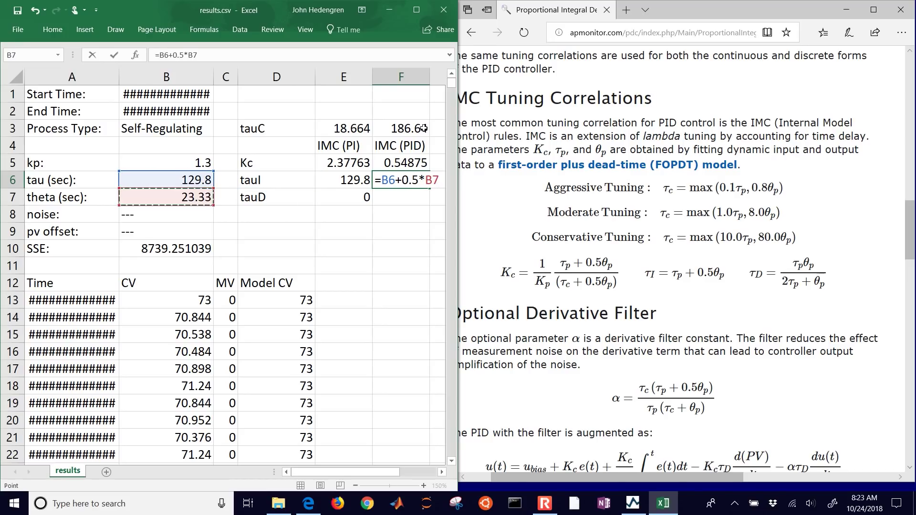
key("Return")
Set PID tauD in F7 to =B6*B7/(2*B6+B7), giving 10.7031.
type("=")
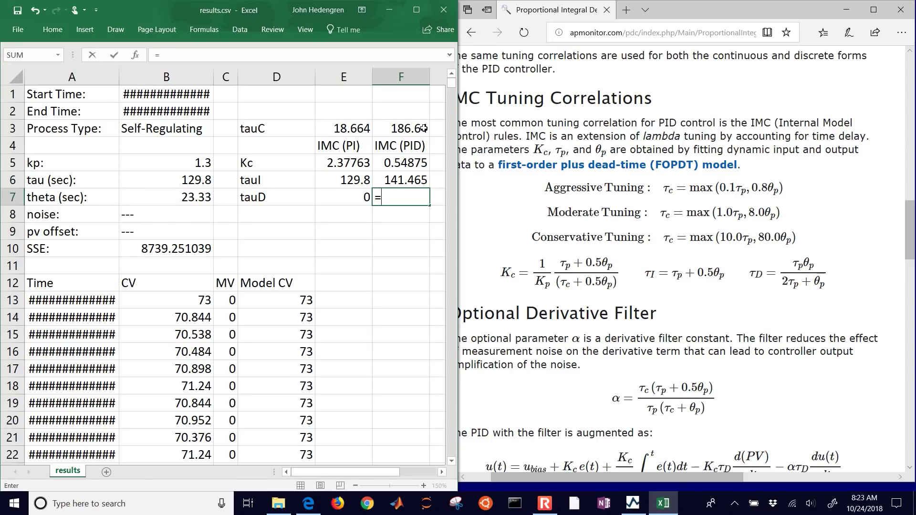
key("Left")
key("Left")
key("Left")
key("Left")
key("Up")
type("*")
key("Left")
key("Left")
key("Left")
key("Left")
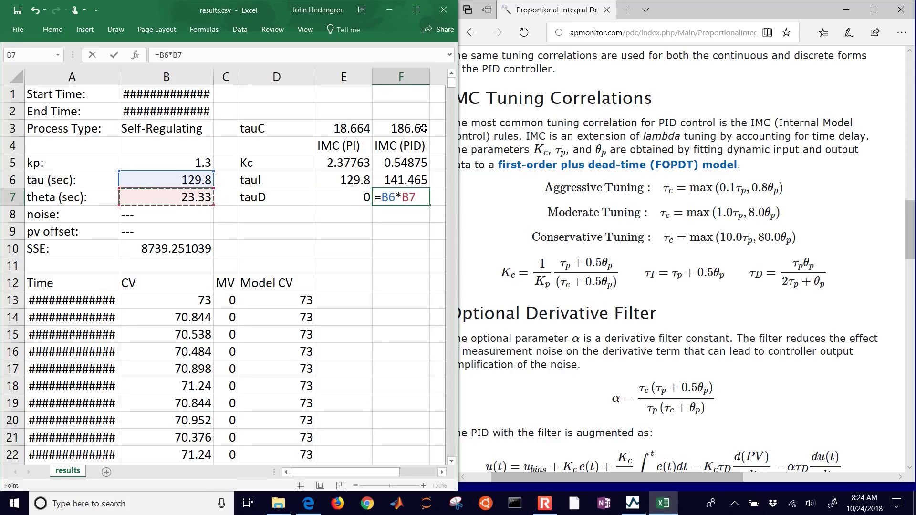
type("/(2*")
key("Left")
key("Left")
key("Left")
key("Left")
key("Up")
type("+")
key("Left")
key("Left")
key("Left")
key("Left")
key("Return")
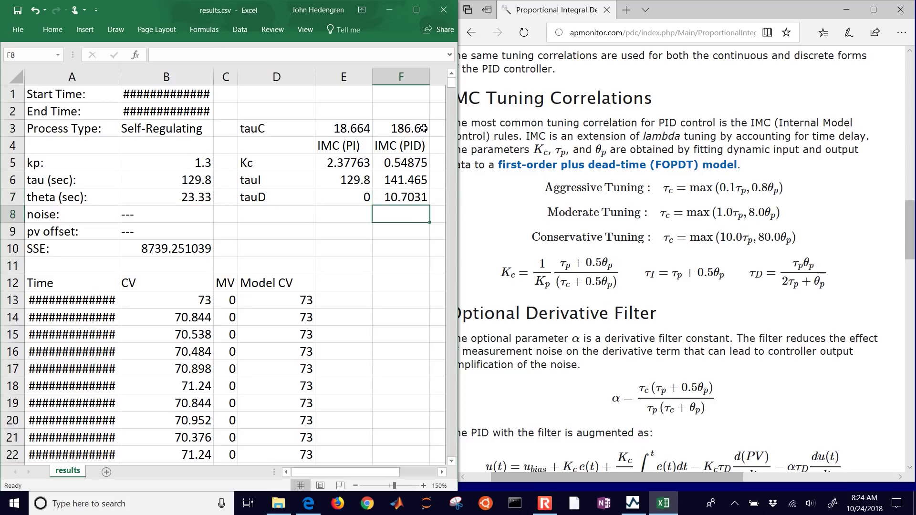
Review the PI control page's tuning rules on the course website.
scroll(682, 258, "down", 3)
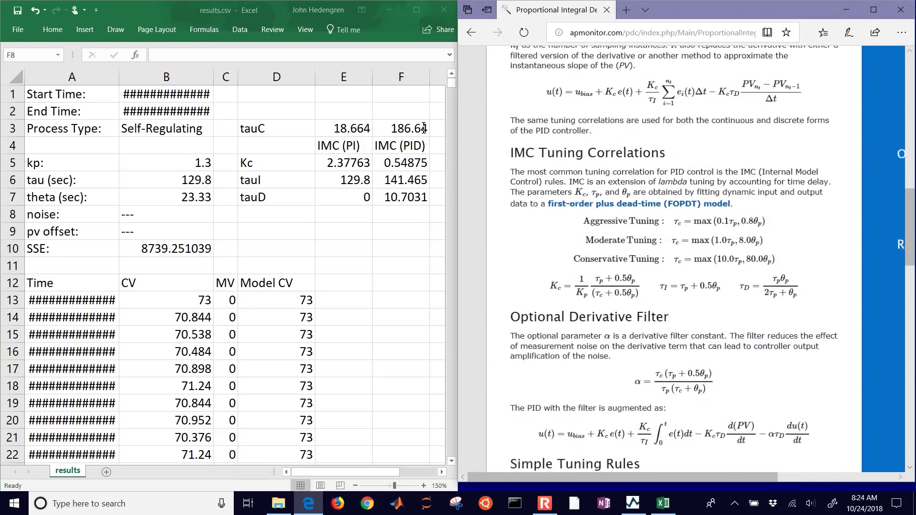
scroll(682, 257, "up", 5)
scroll(744, 267, "up", 3)
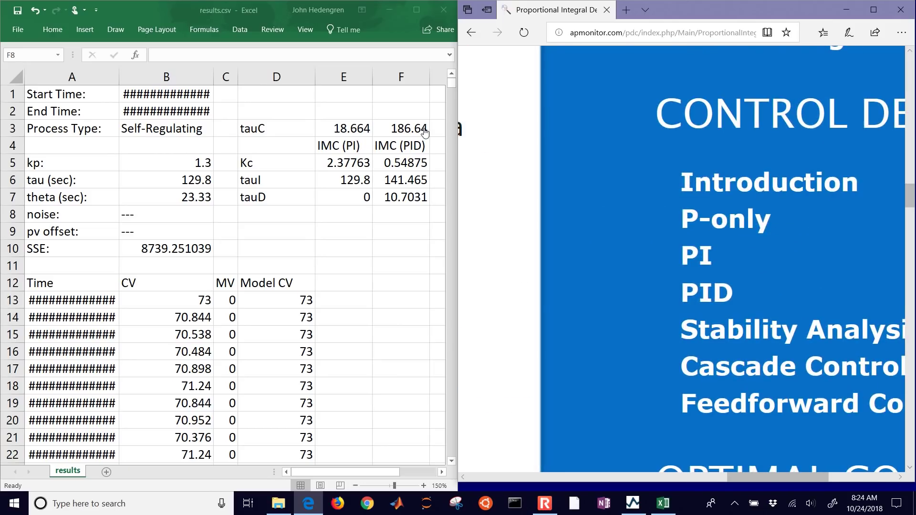
left_click(692, 199)
scroll(649, 258, "down", 15)
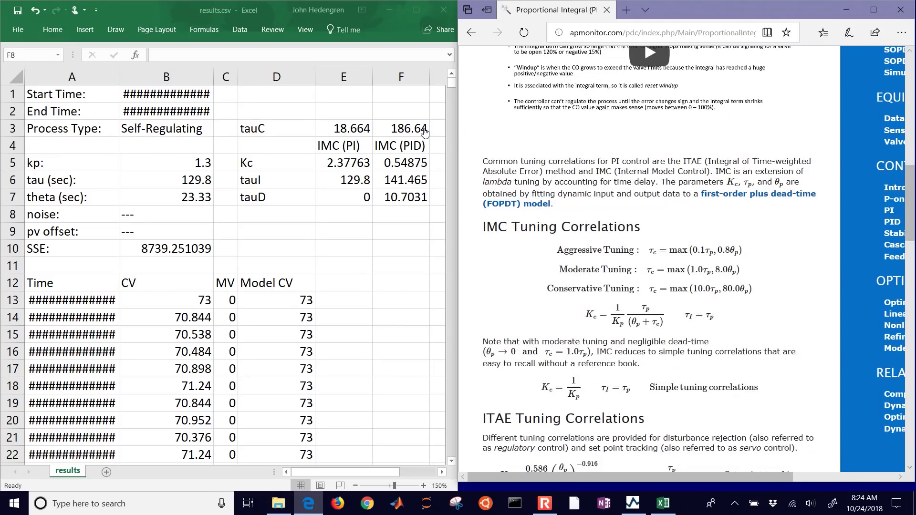
Change the PI tauC factor from 0.8 to 8, giving tauC 186.64 and Kc 0.47553.
double_click(351, 129)
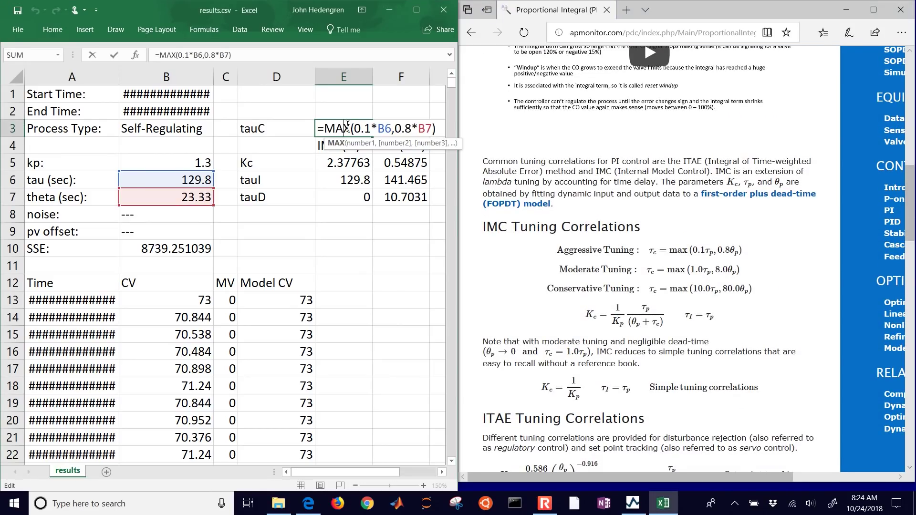
left_click(412, 128)
key("BackSpace")
key("BackSpace")
key("BackSpace")
type("8")
key("Return")
Label the tuning table 'Moderate' in D2 and close the browser window.
key("Down")
key("Down")
key("Down")
key("Down")
key("Up")
key("Up")
key("Up")
key("Up")
key("Up")
key("Up")
key("Left")
type("Moder")
key("Return")
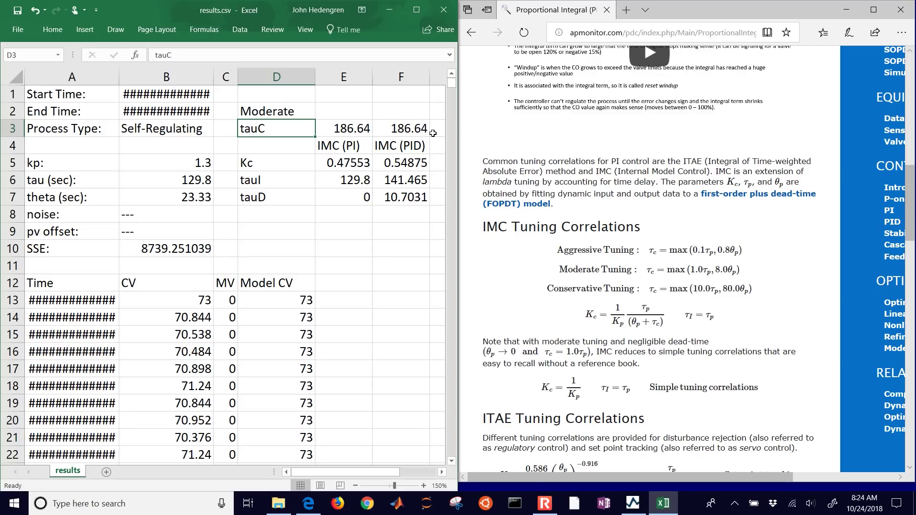
left_click(607, 10)
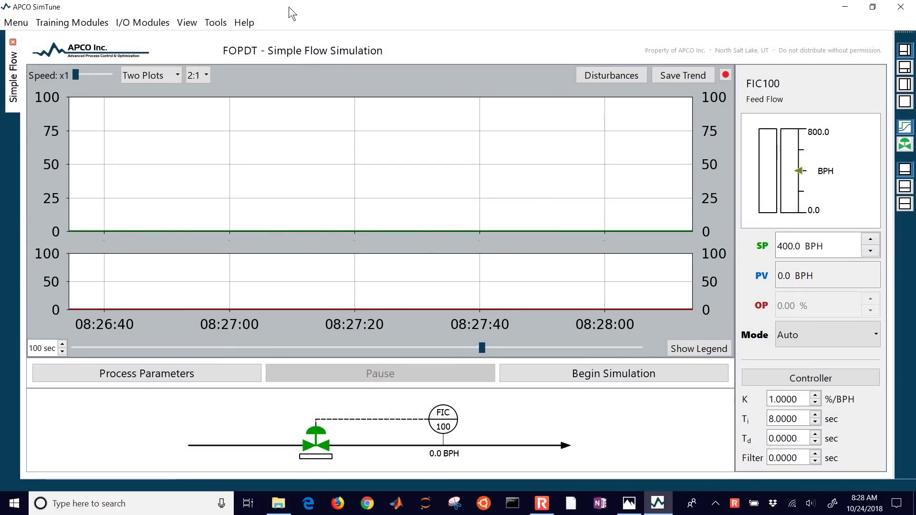
Open the one-heater TCLab PID control lab and set its setpoint to 110.0°F.
left_click_drag(288, 7, 575, 24)
left_click(438, 42)
mouse_move(458, 53)
left_click(537, 53)
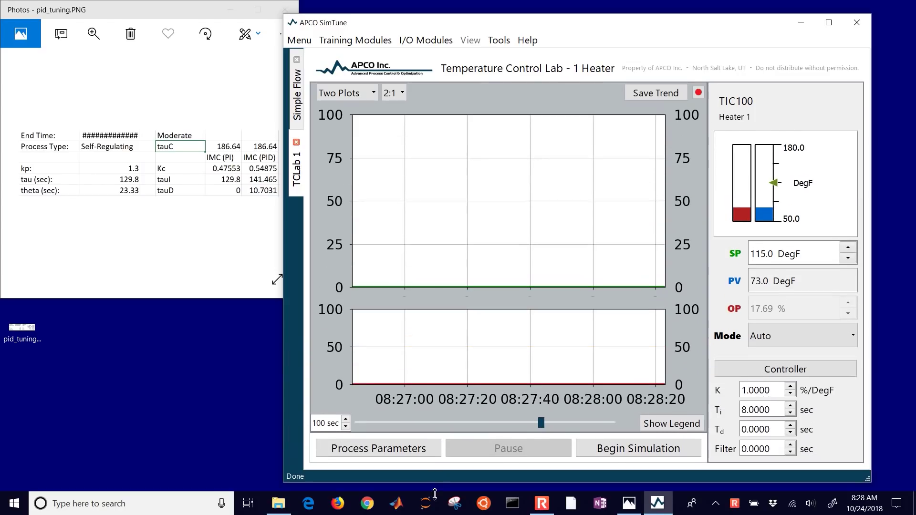
double_click(770, 254)
type("110.0")
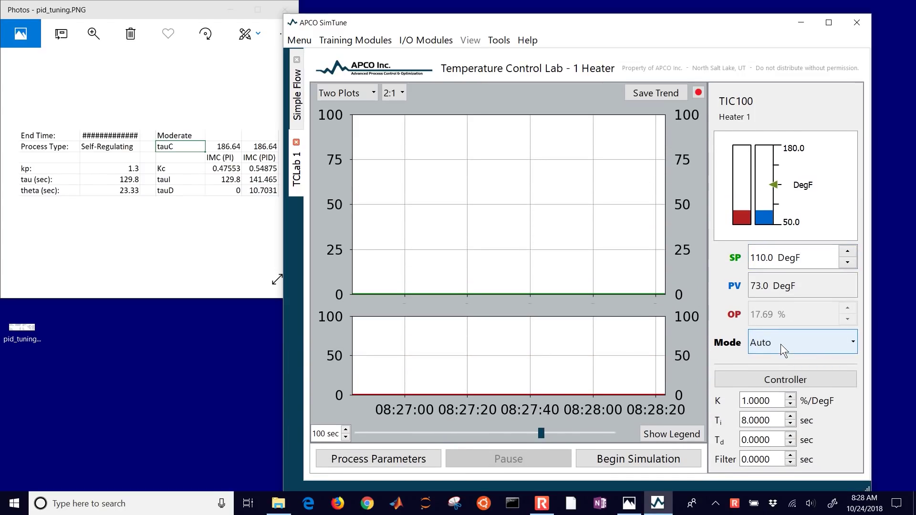
Set controller gain 0.4755 and reset time 129.8 sec, keeping derivative-on-PV form and reverse action.
left_click(774, 379)
left_click(516, 213)
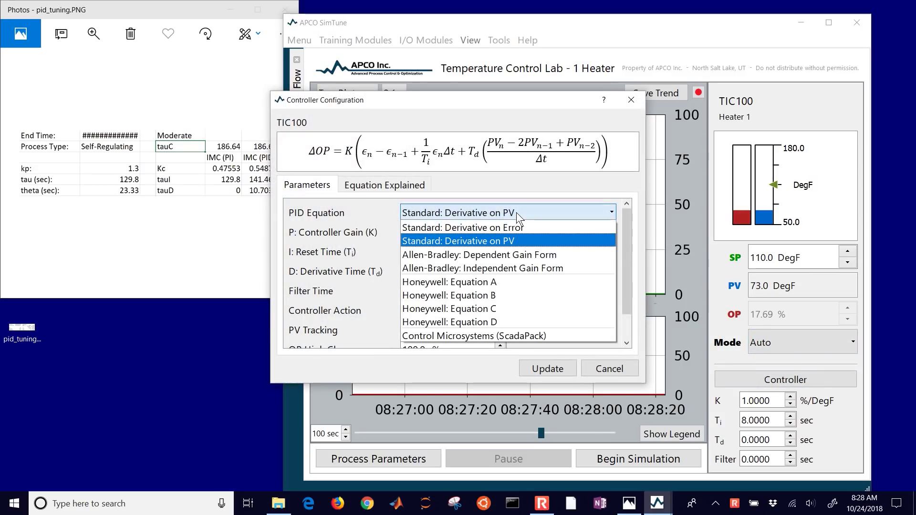
left_click(473, 241)
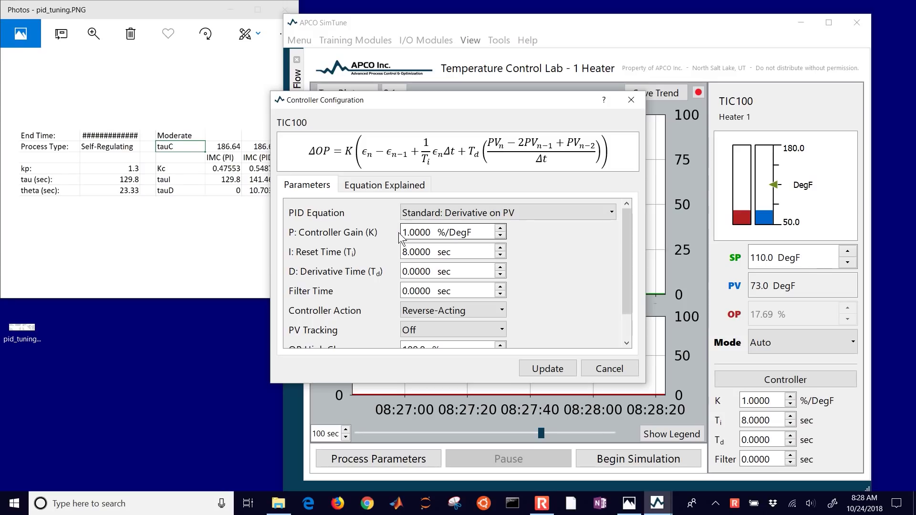
left_click_drag(405, 233, 430, 233)
type("0.4755")
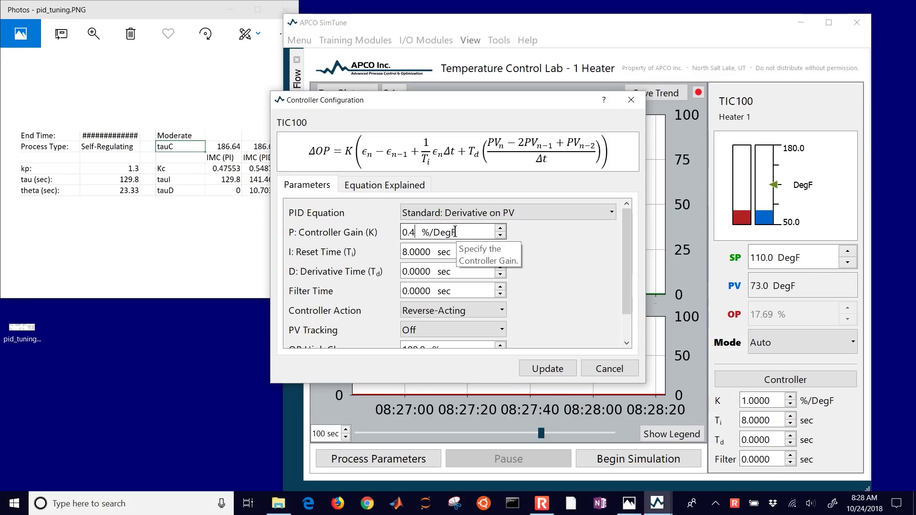
key("Tab")
key("Tab")
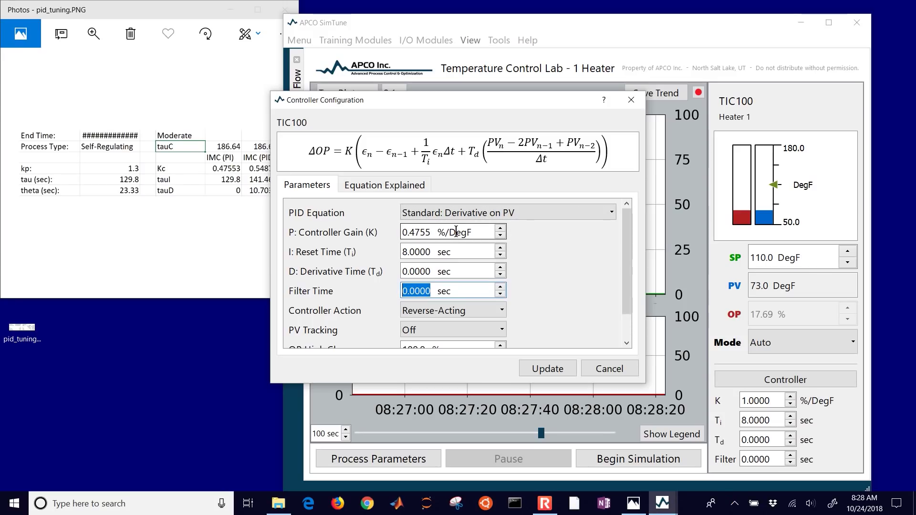
left_click_drag(432, 252, 385, 248)
type("129.8")
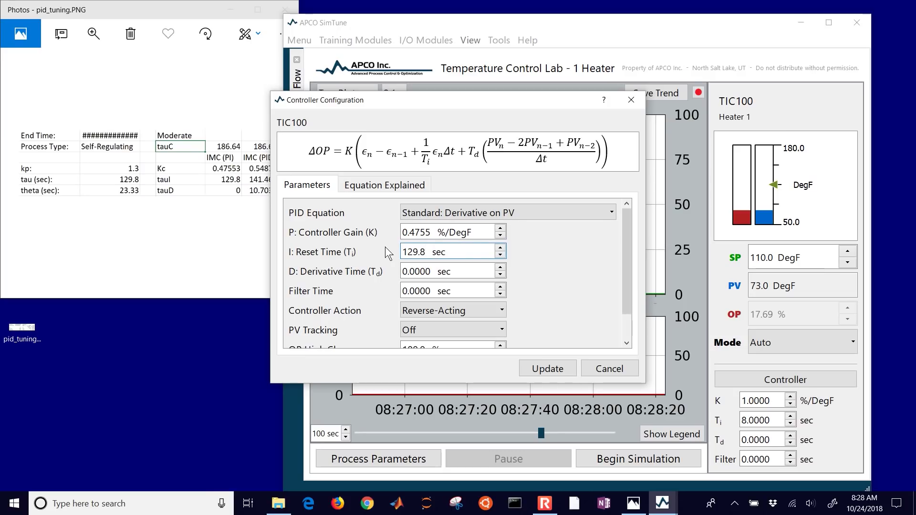
left_click(454, 311)
left_click(430, 323)
scroll(627, 298, "down", 1)
Apply the moderate PI gains, start the heater simulation, and widen the trend to about 333 seconds.
left_click(544, 368)
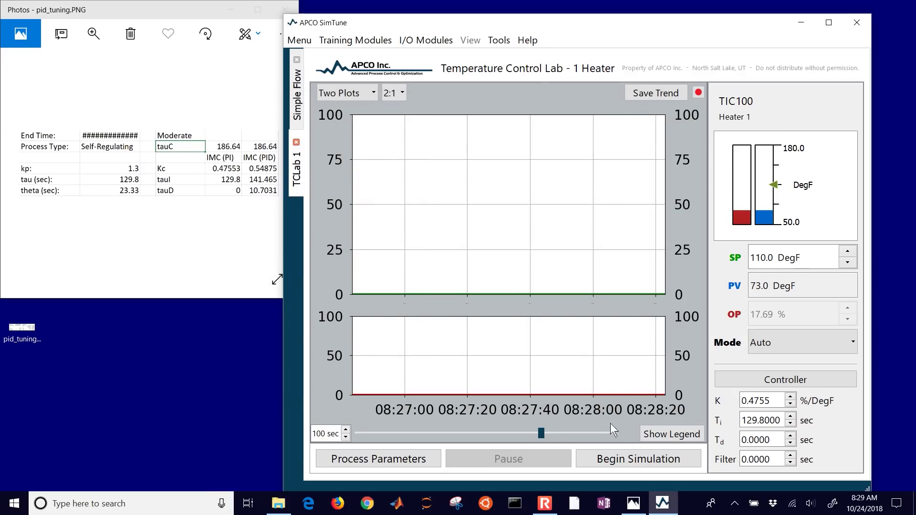
left_click(617, 460)
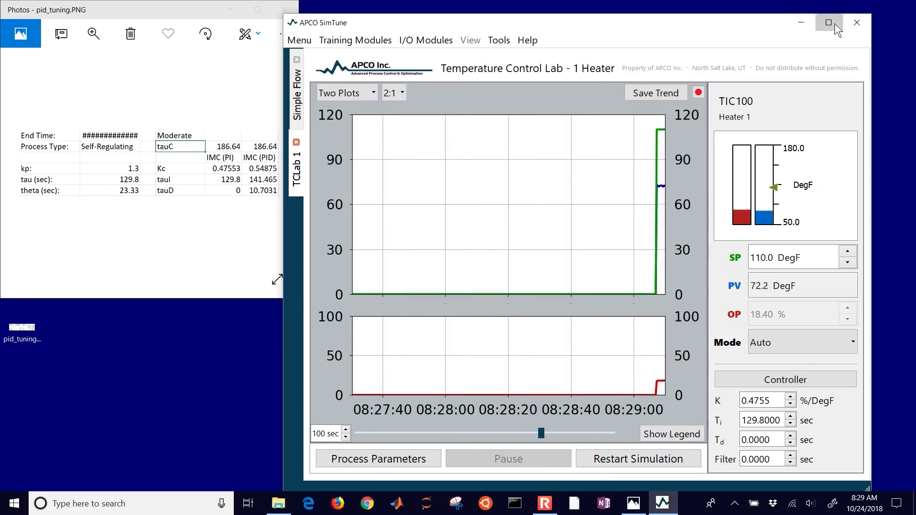
left_click(835, 24)
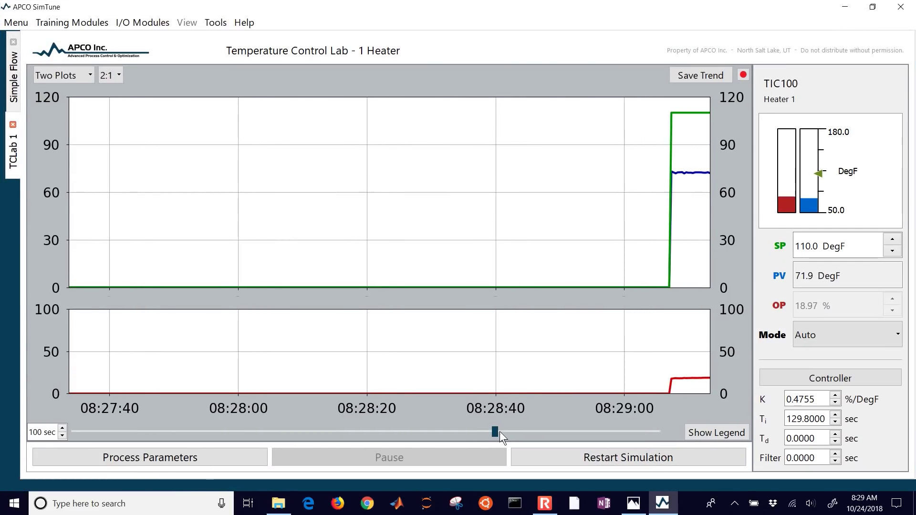
left_click_drag(497, 431, 113, 431)
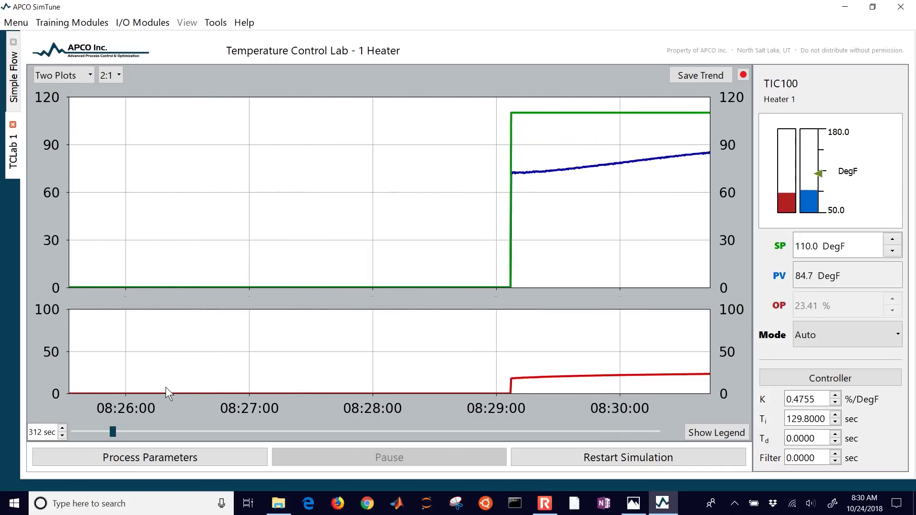
left_click_drag(112, 432, 74, 433)
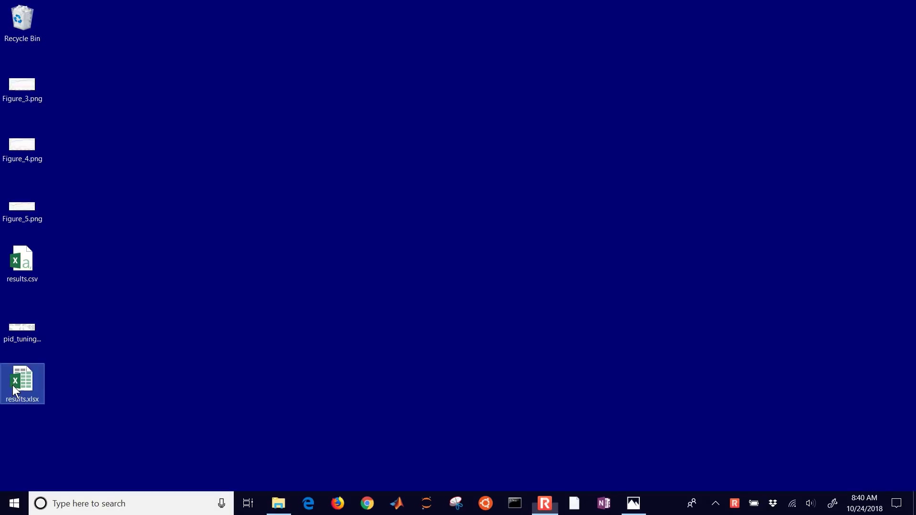
Open results.csv in Excel beside the apmonitor.com/pdc page and check the formula in E5.
double_click(21, 382)
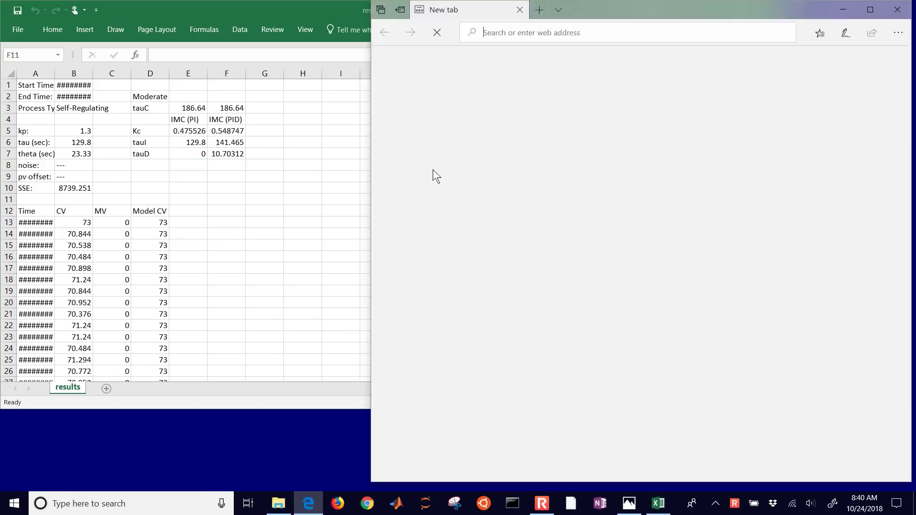
type("apmonitor.com/pdc")
key("Return")
scroll(492, 191, "down", 10)
scroll(493, 191, "up", 3)
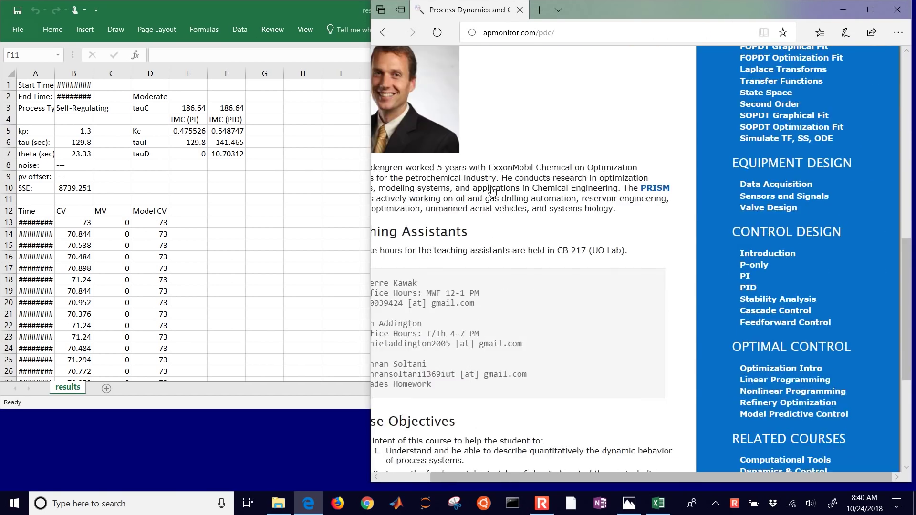
scroll(491, 188, "down", 10)
scroll(491, 188, "up", 3)
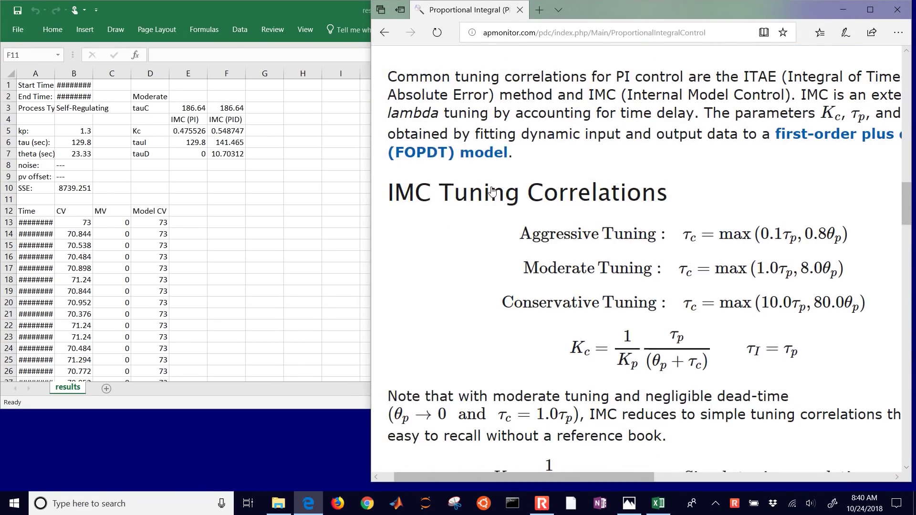
key("alt+Tab")
left_click_drag(786, 196, 344, 205)
left_click(186, 131)
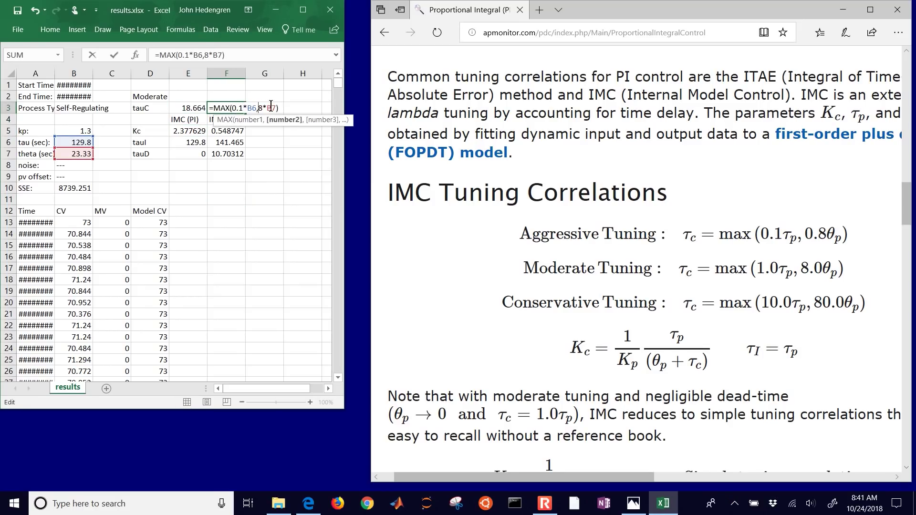
Snip the aggressive tuning table and save it as pid_tuning_aggressive.PNG.
left_click(632, 504)
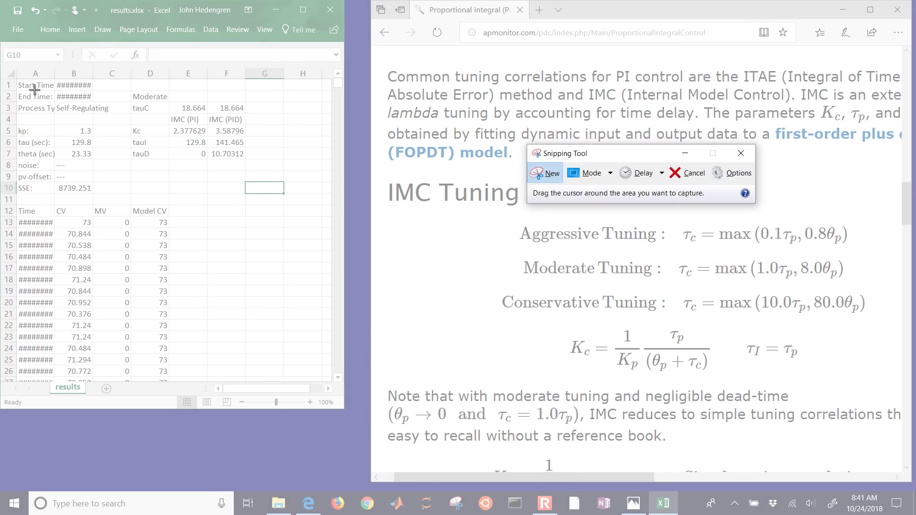
key("Escape")
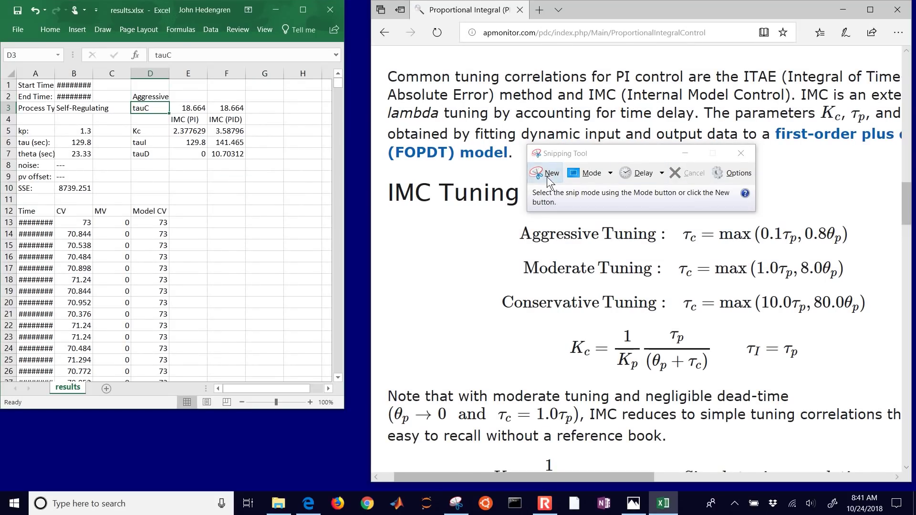
left_click(547, 173)
left_click_drag(16, 90, 252, 163)
left_click(150, 39)
left_click(350, 113)
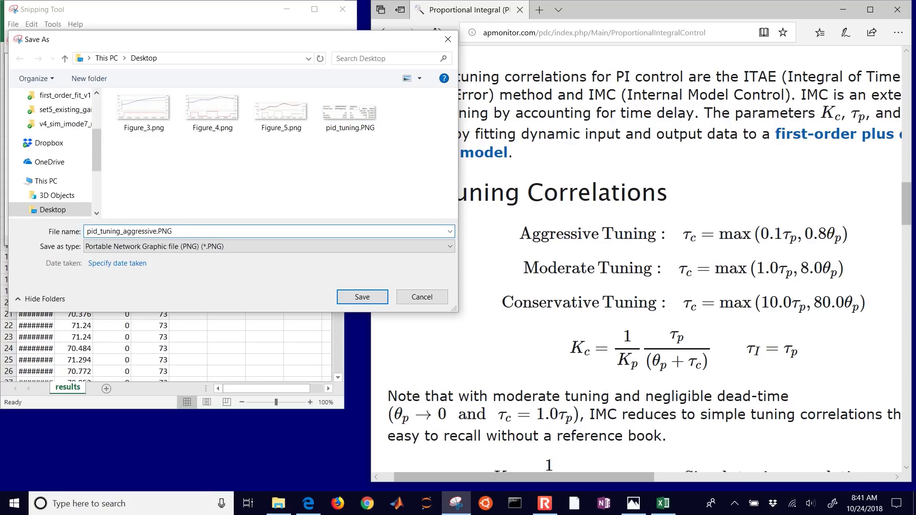
key("Return")
left_click(198, 305)
Close Excel without saving changes and relaunch APCO SimTune.
left_click(326, 12)
left_click(467, 265)
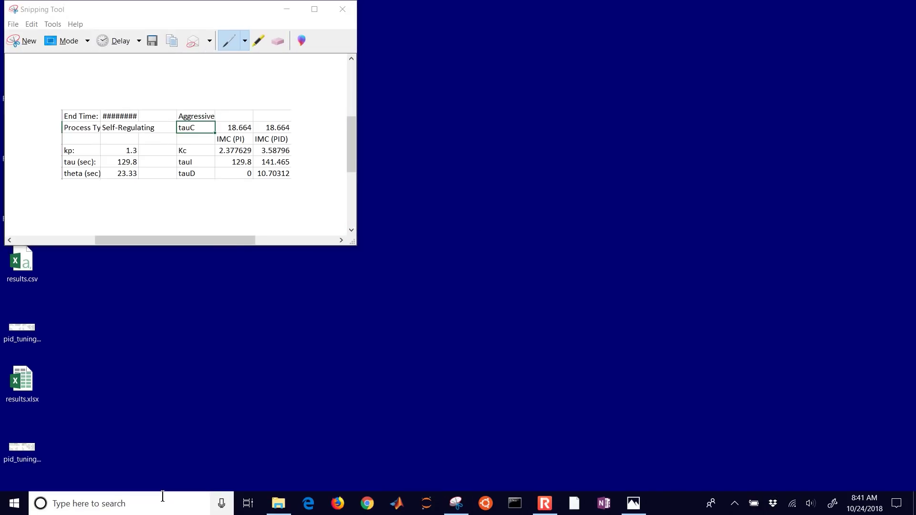
left_click(162, 498)
type("sim")
key("Return")
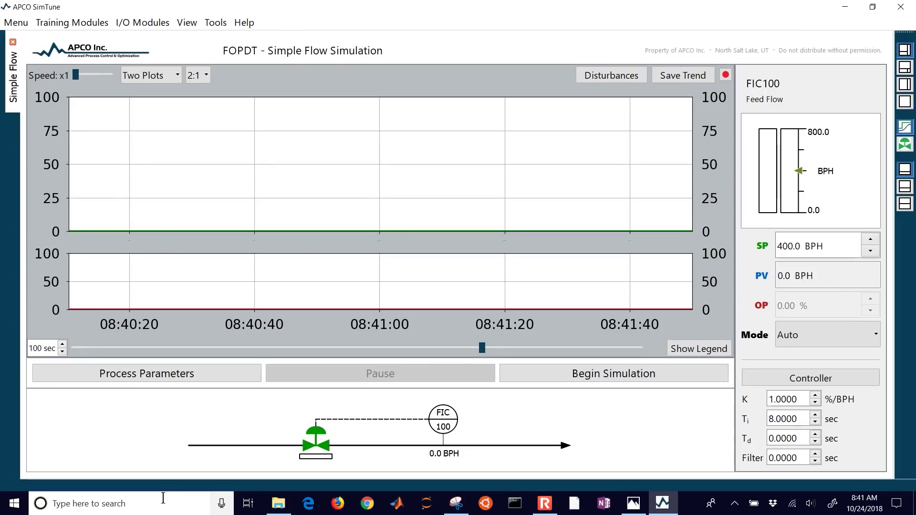
Open the Temperature Control Lab and enter gain 2.378 and reset time 129.8.
left_click(127, 26)
left_click(234, 44)
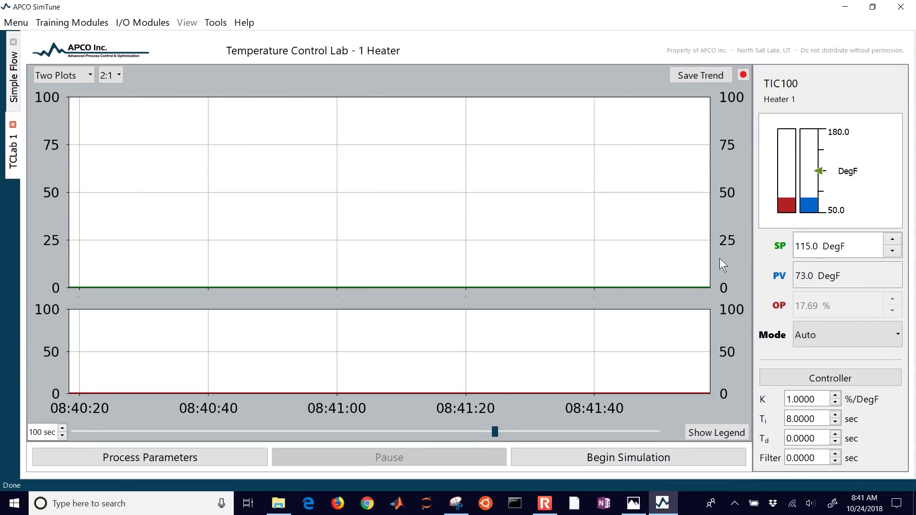
double_click(531, 13)
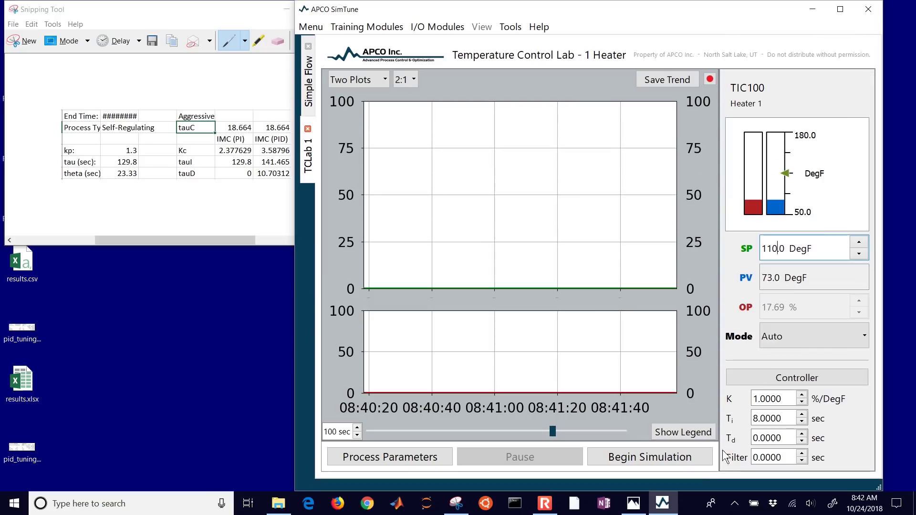
key("ctrl+a")
type("2.378")
key("Tab")
type("129.8")
key("Return")
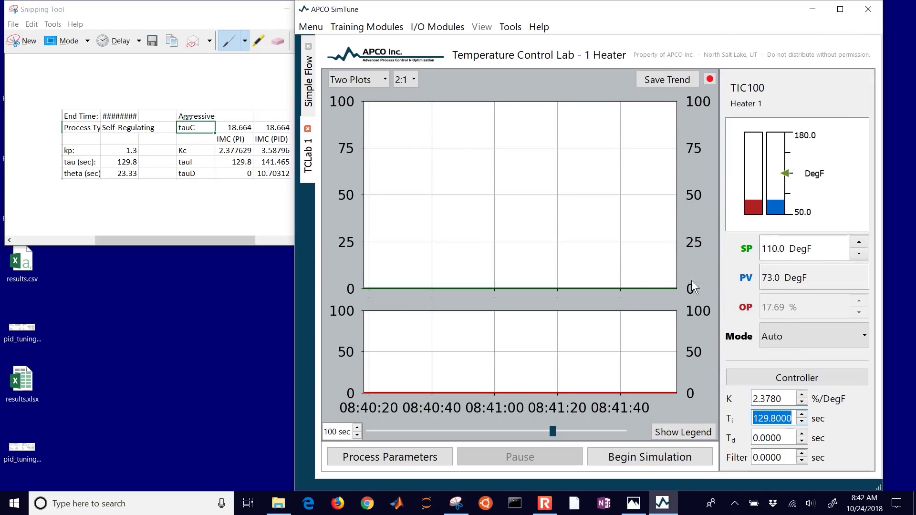
Start the simulation full-screen and widen the trend to about 328 seconds.
left_click(650, 457)
left_click(841, 9)
left_click_drag(494, 432, 84, 432)
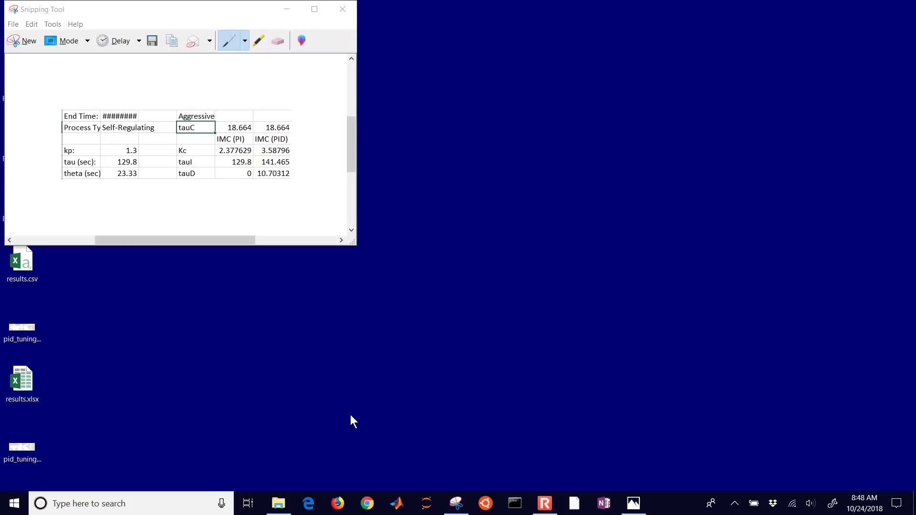
Relaunch APCO SimTune from Windows search.
left_click(126, 509)
type("s")
key("Return")
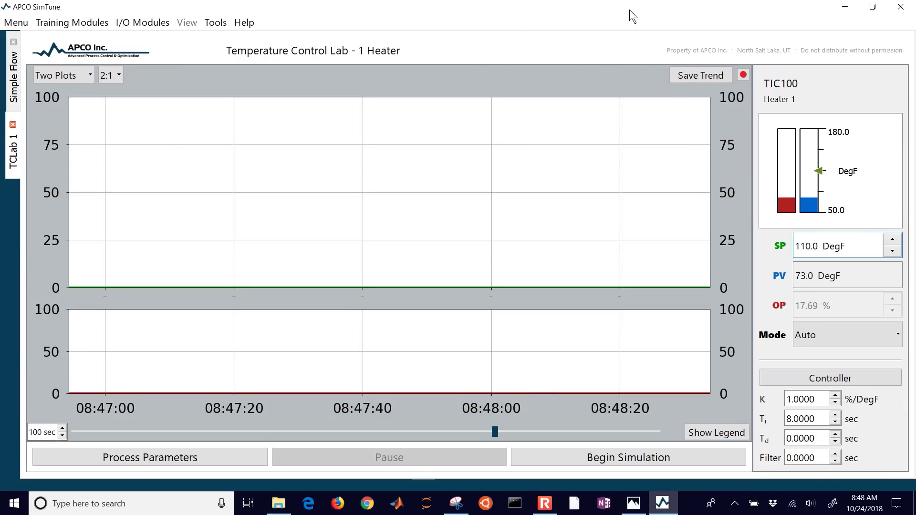
Enter PID reset time 141.465 and derivative time 10.70 alongside gain 3.588.
left_click_drag(629, 10, 605, 13)
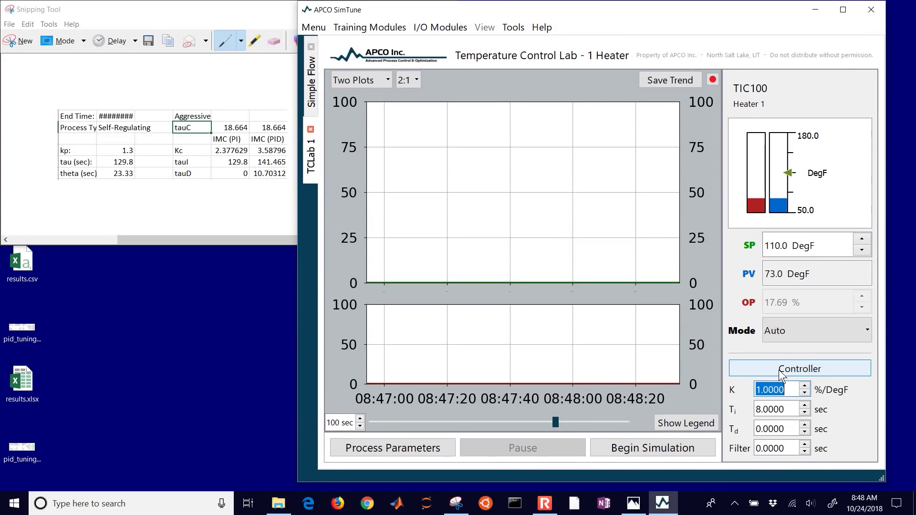
key("Tab")
type("141.465")
key("Tab")
type("10.70")
Start the PID simulation full-screen and open the controller configuration.
left_click(653, 448)
key("super+Up")
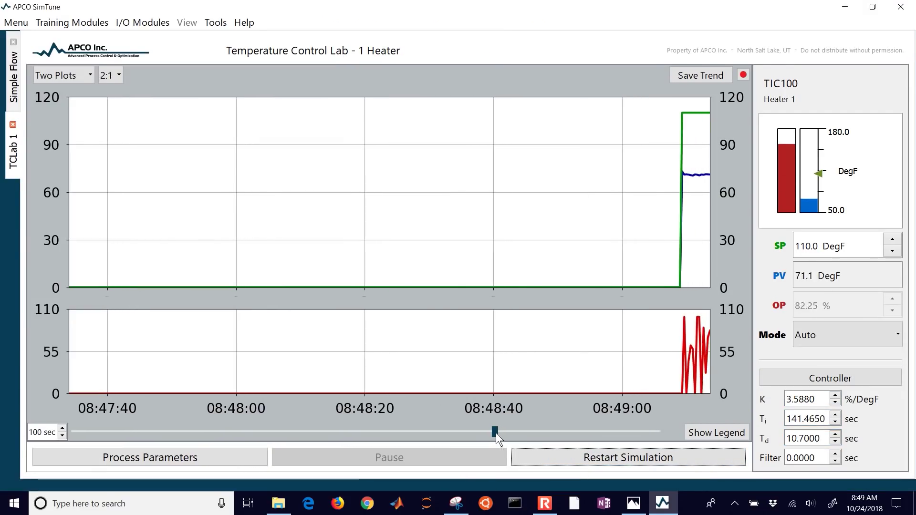
left_click(769, 382)
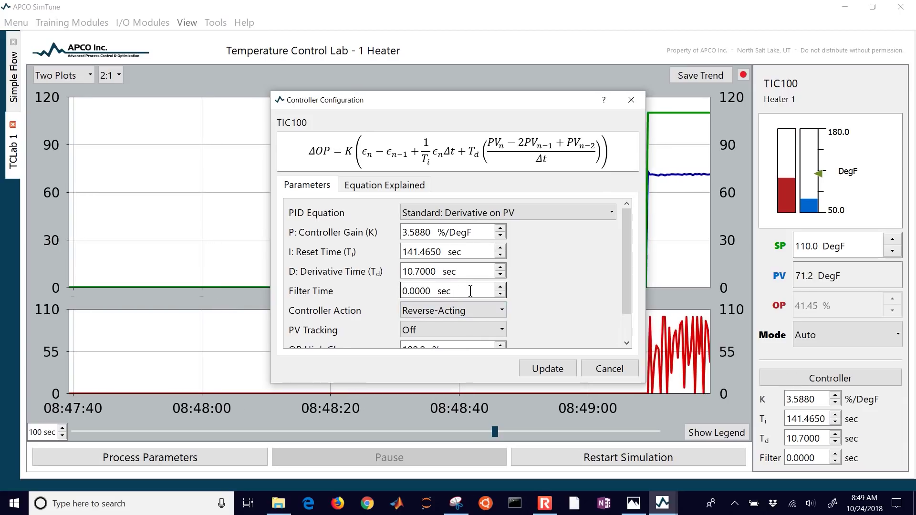
Apply a 5 sec filter time and widen the trend to about 297 seconds.
double_click(416, 291)
type("5")
key("Return")
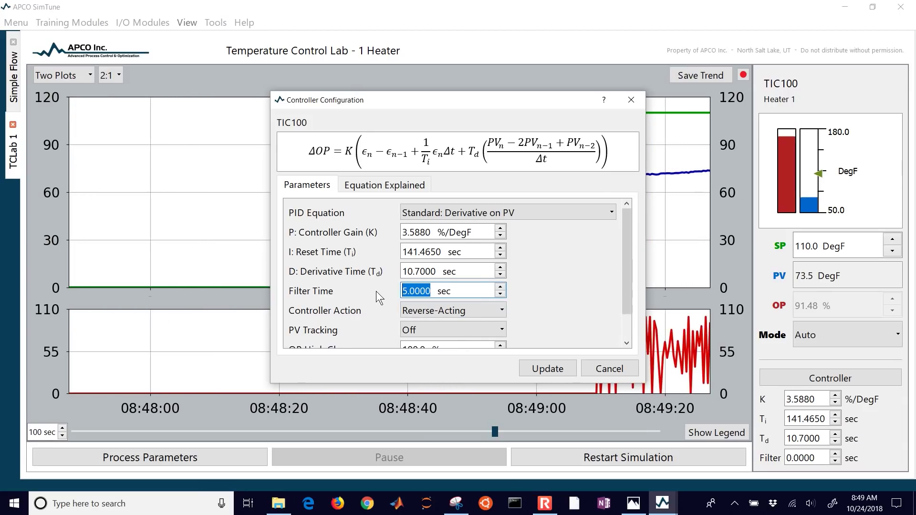
left_click(527, 368)
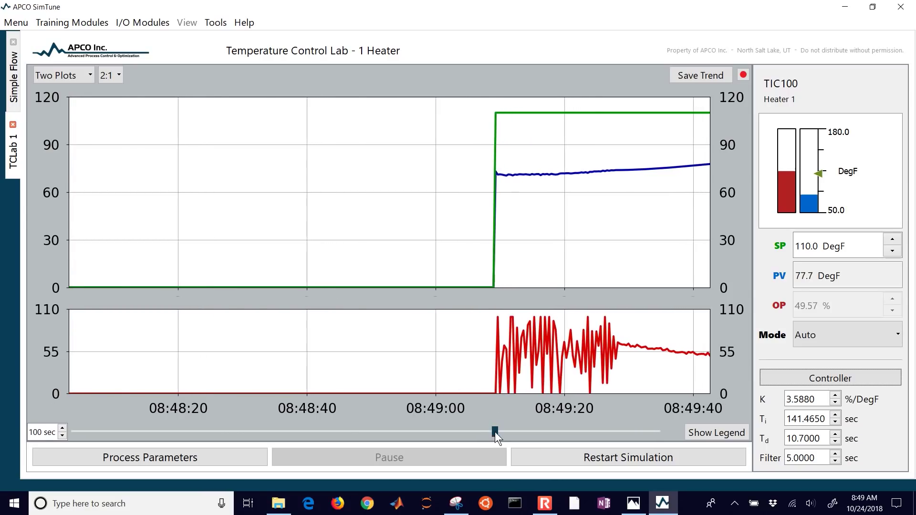
left_click_drag(494, 433, 73, 432)
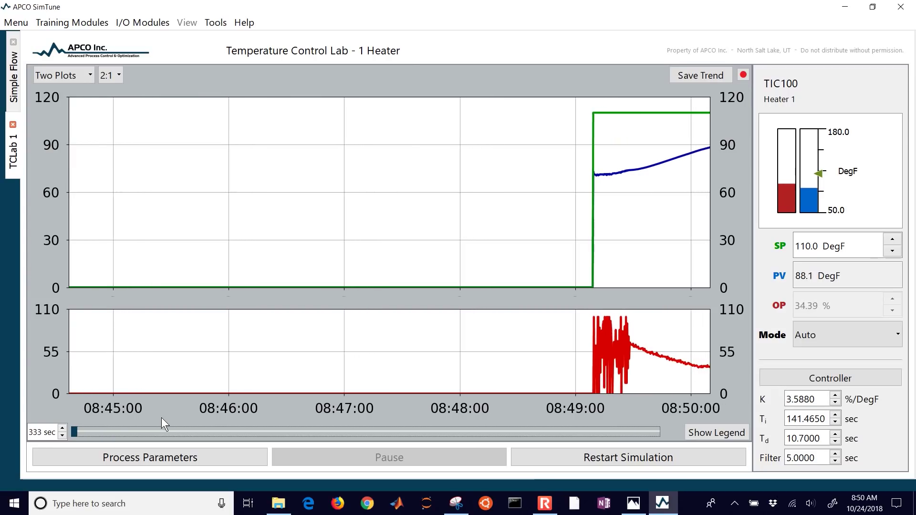